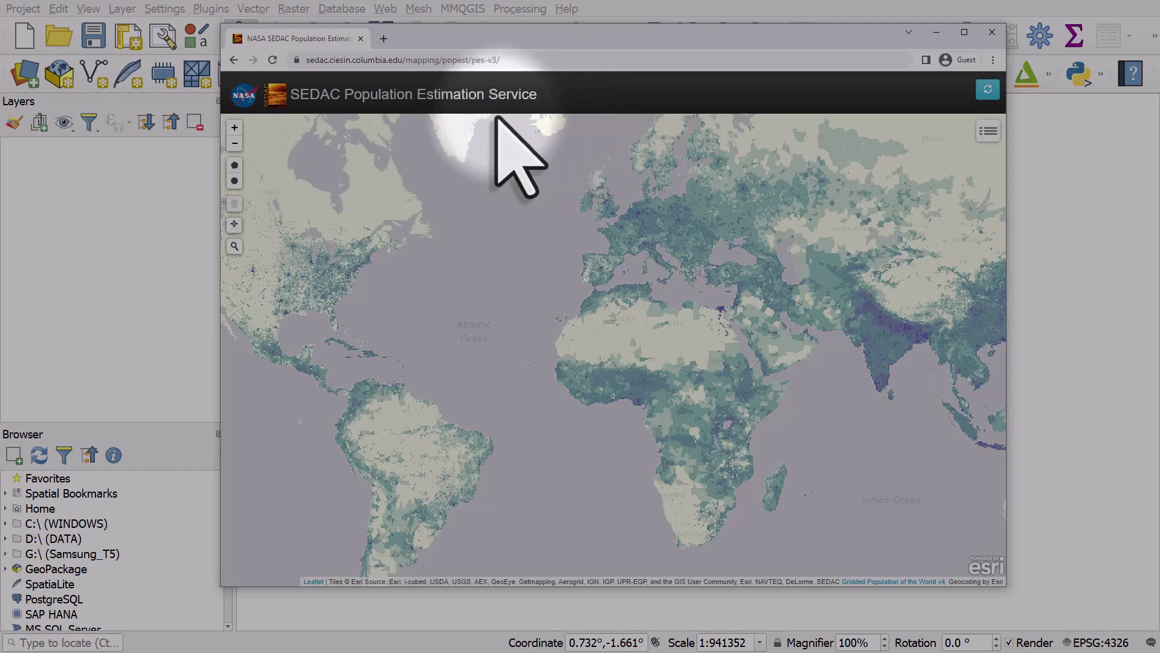
Step: Pan the SEDAC population map to the Americas and zoom in on central Mexico
drag(288, 363, 533, 328)
scroll(534, 327, up, 5)
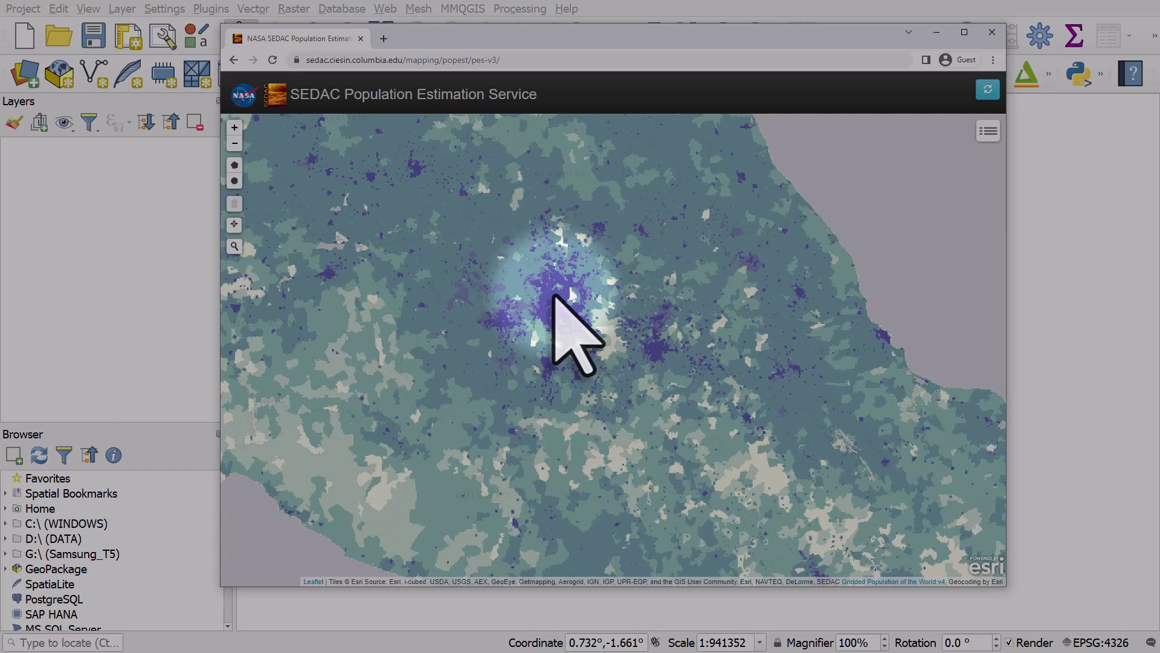
Step: Draw a closed polygon around the central Mexico city area to get its 22,719,343 population estimate
click(234, 165)
click(539, 250)
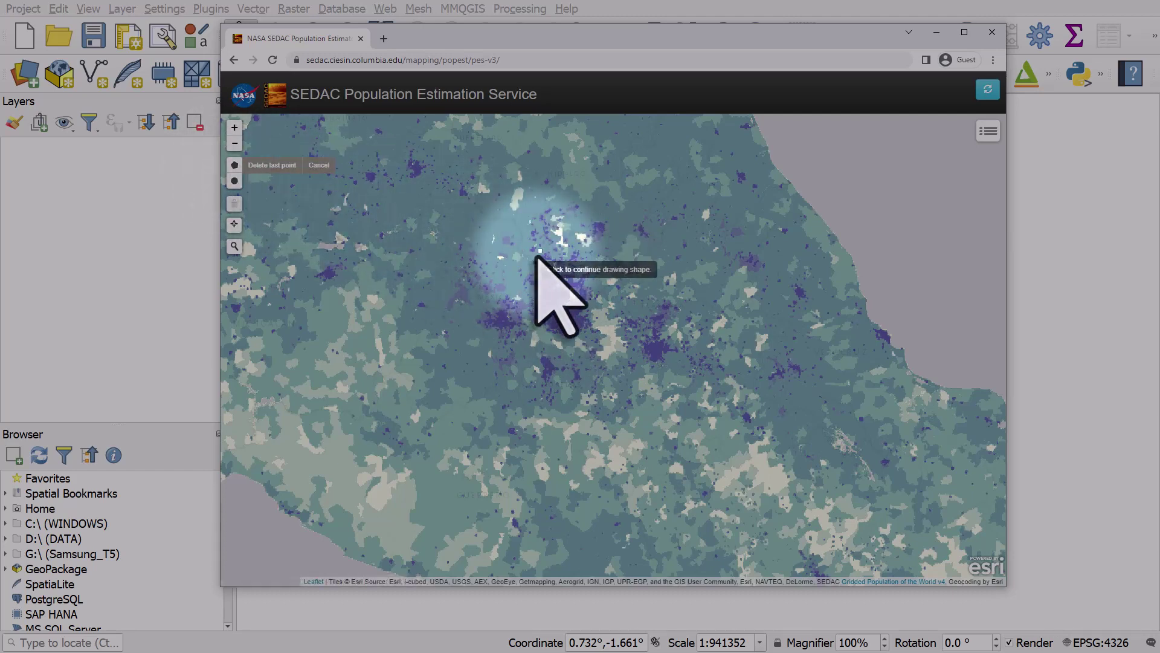
click(509, 282)
click(514, 304)
click(525, 326)
click(535, 340)
click(563, 355)
click(587, 353)
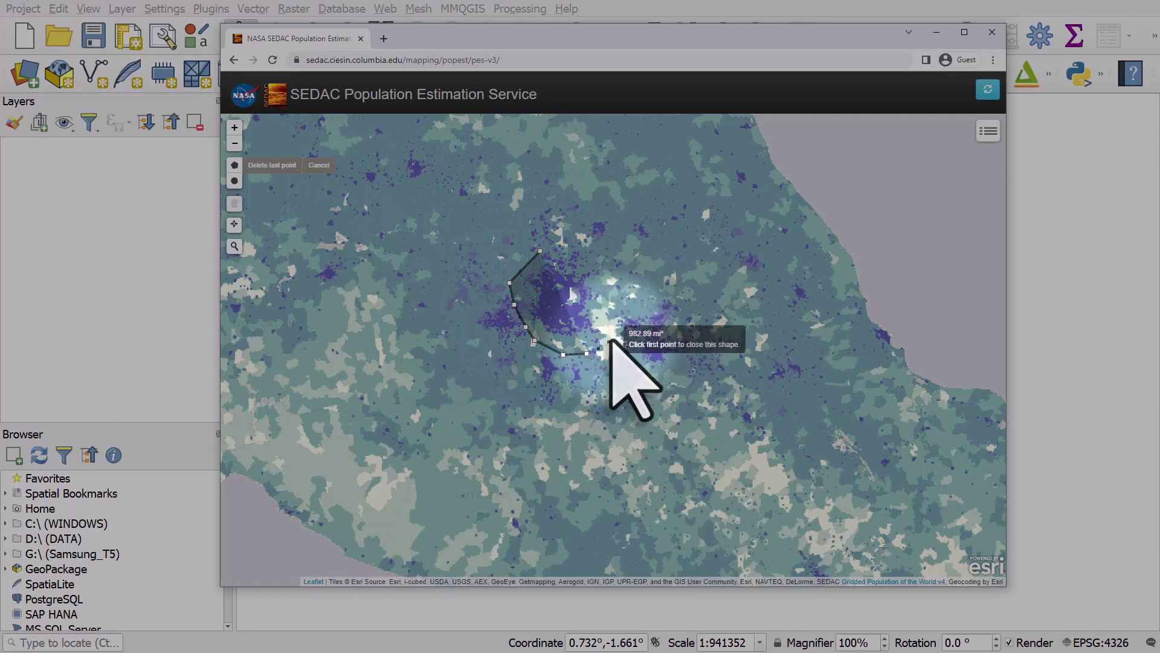
click(608, 285)
click(597, 262)
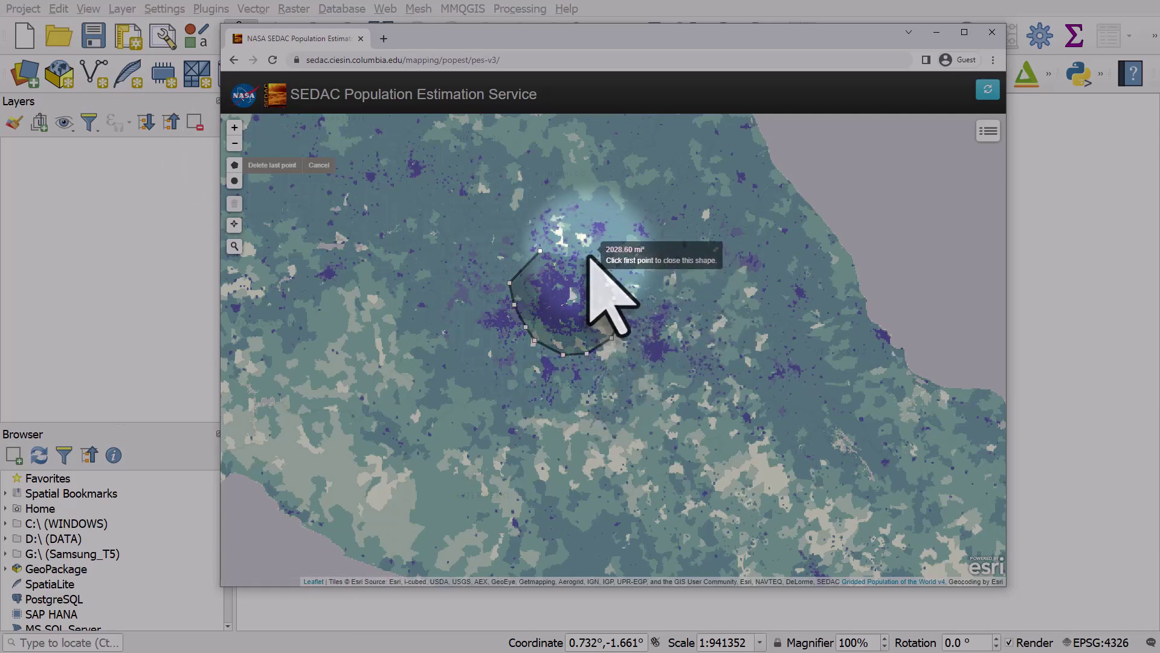
click(551, 247)
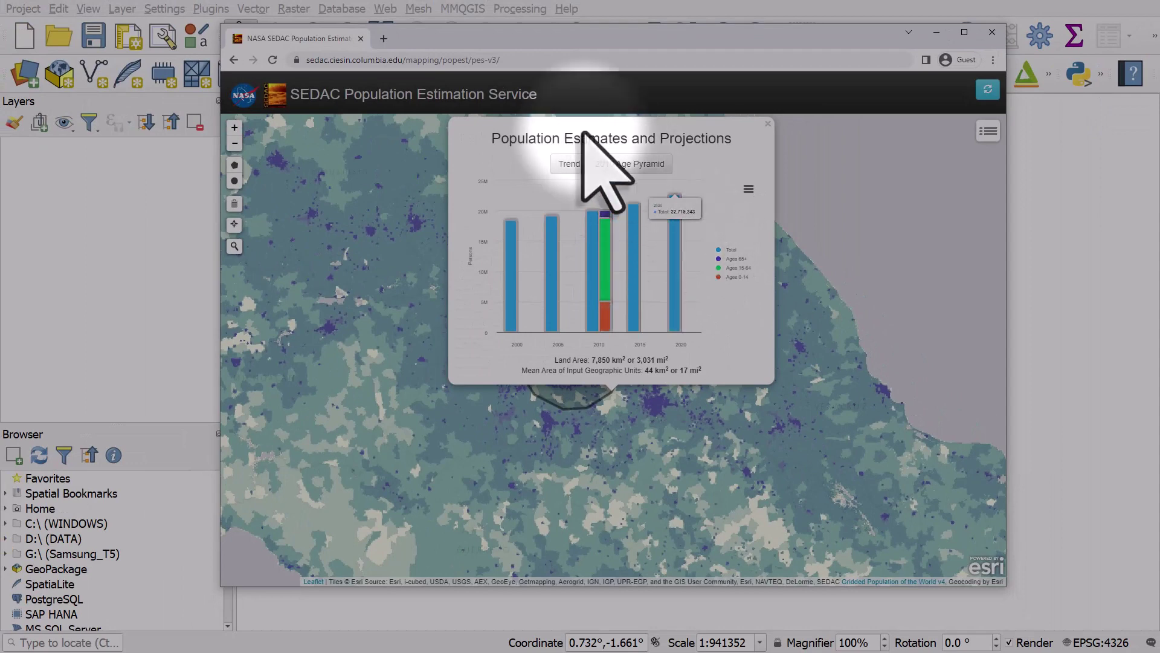
Step: Google 'worldpop' and reject the optional cookies on the results page
click(521, 60)
text(worldpop)
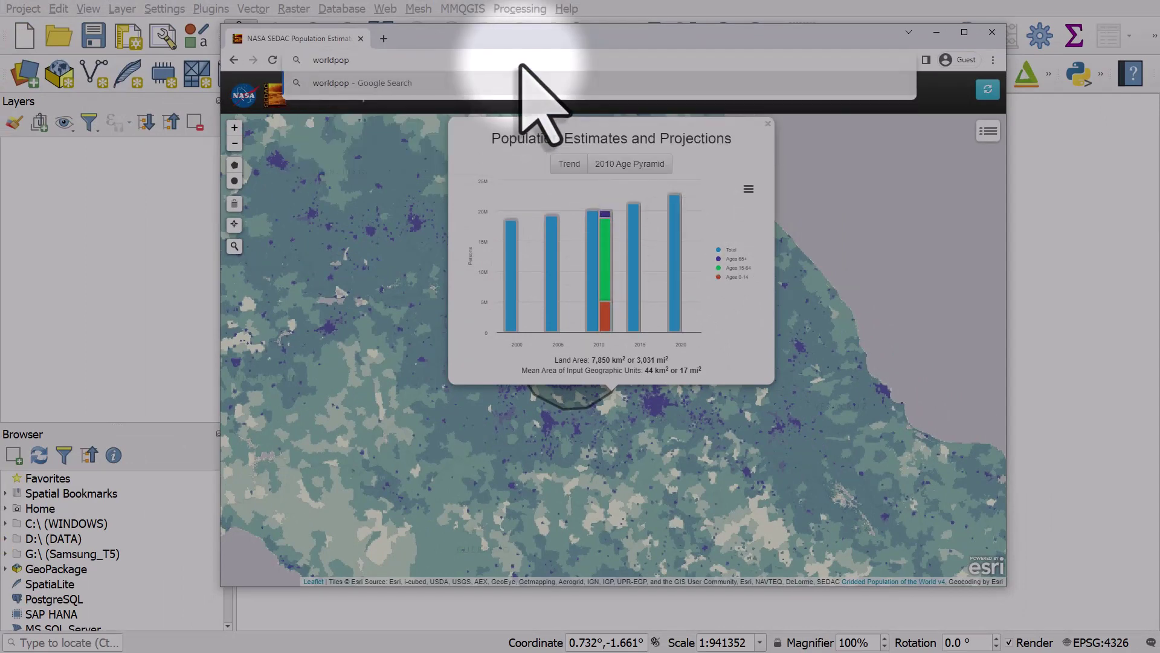
key(Return)
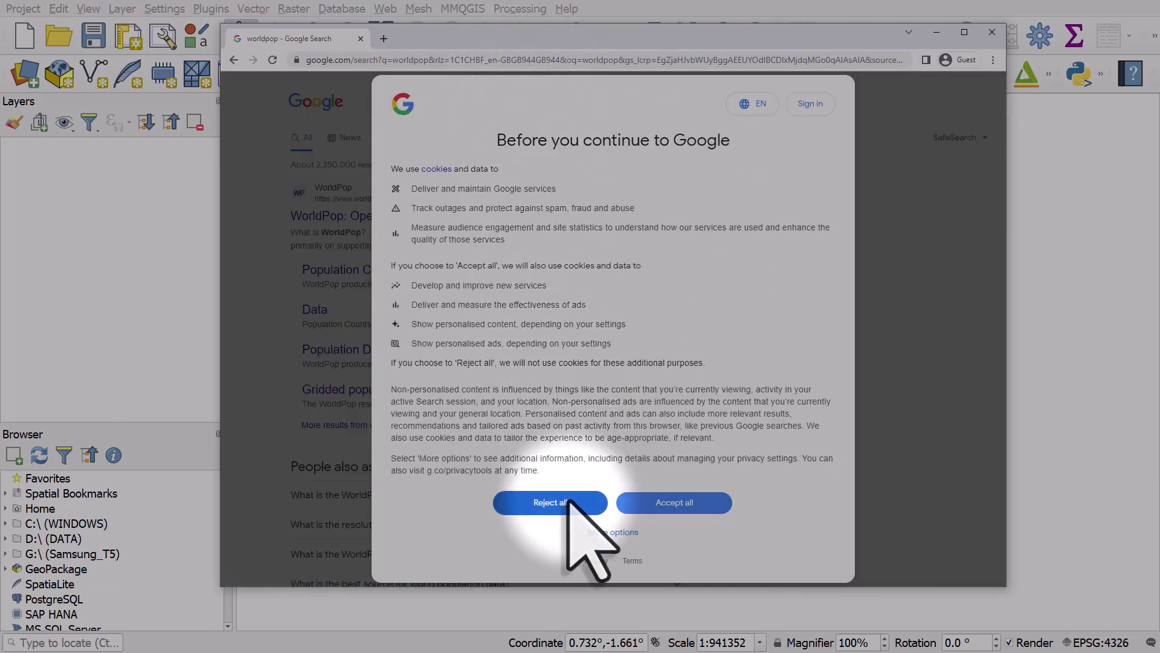
click(559, 503)
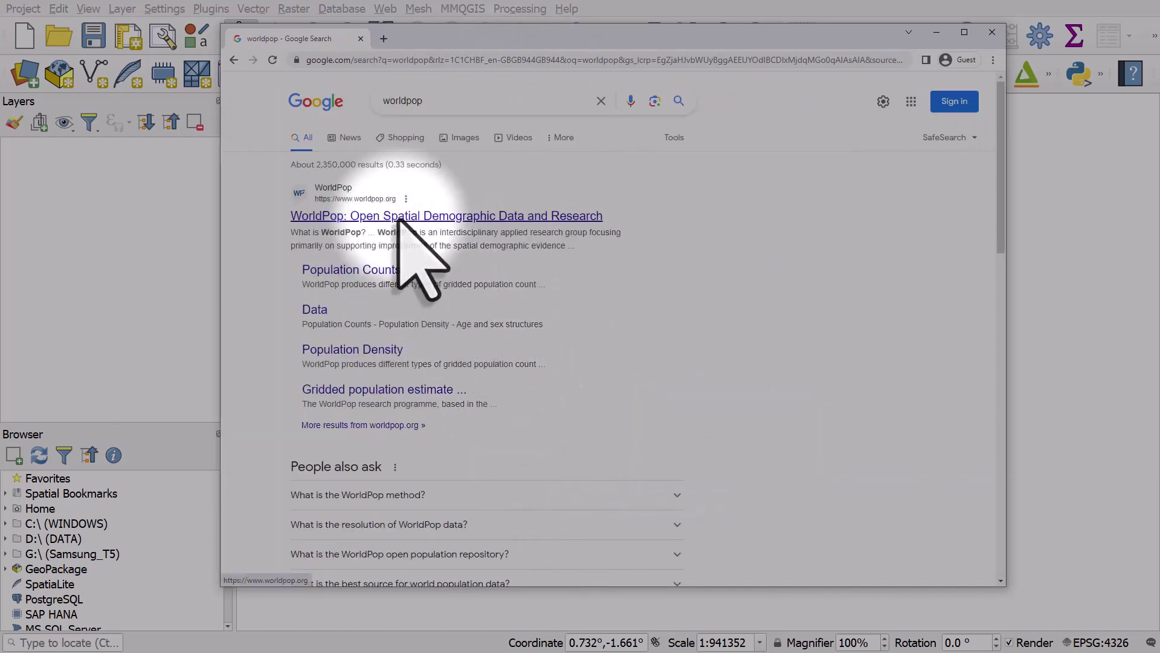
Step: Open the WorldPop website's data catalog, declining the site cookies
click(400, 218)
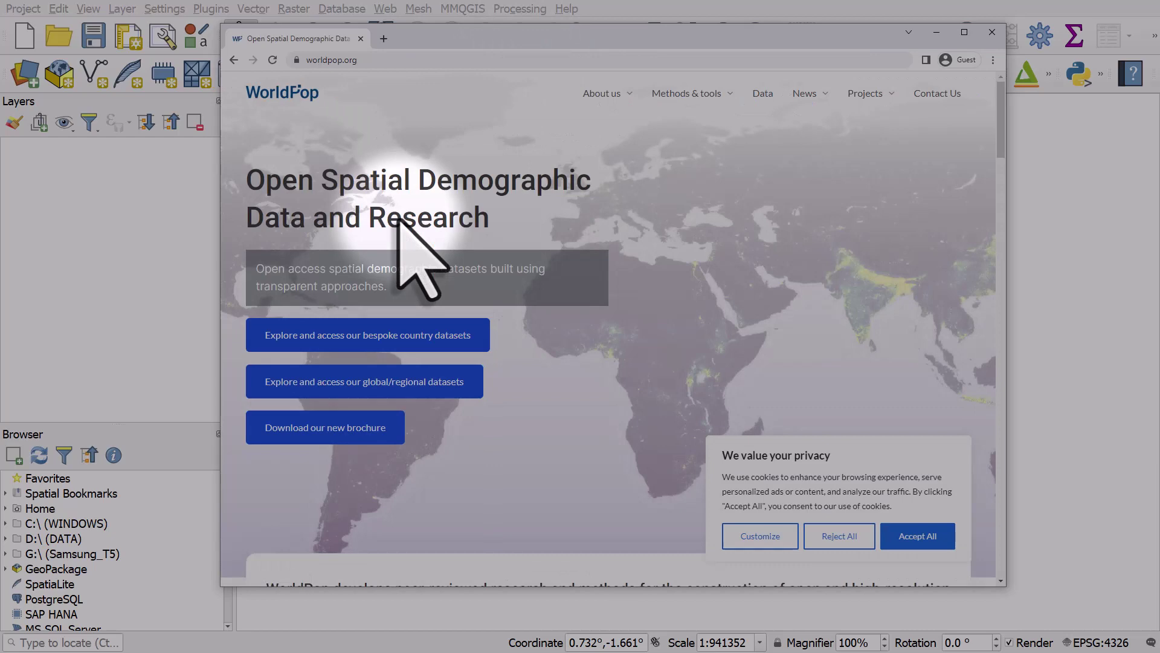
click(762, 94)
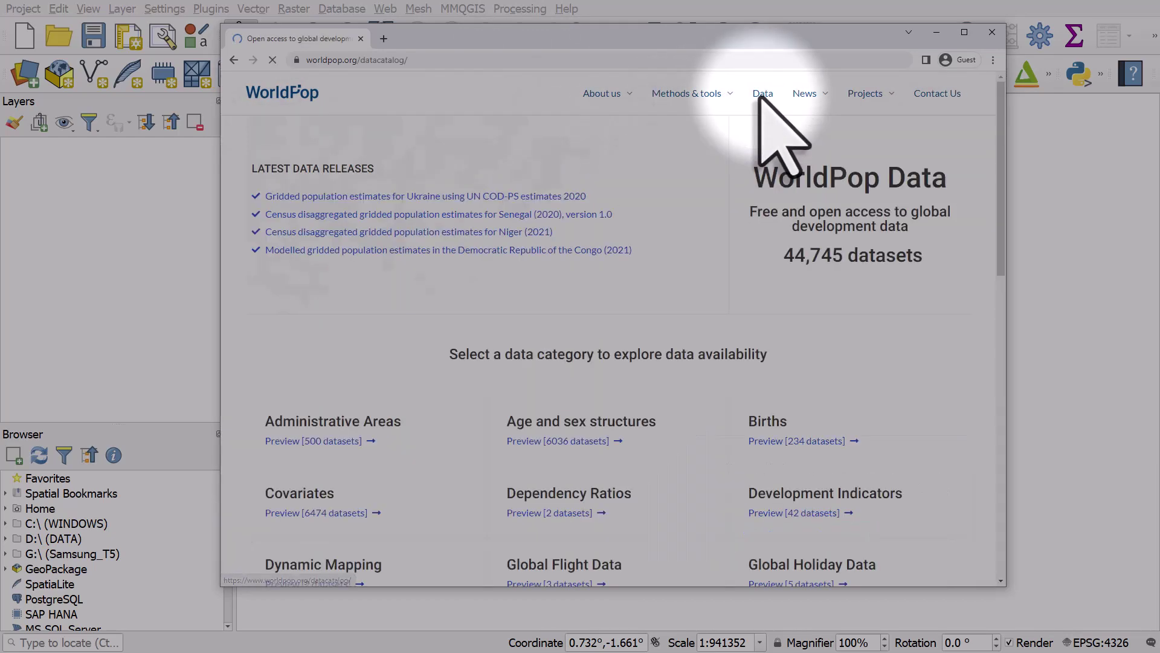
scroll(775, 172, down, 4)
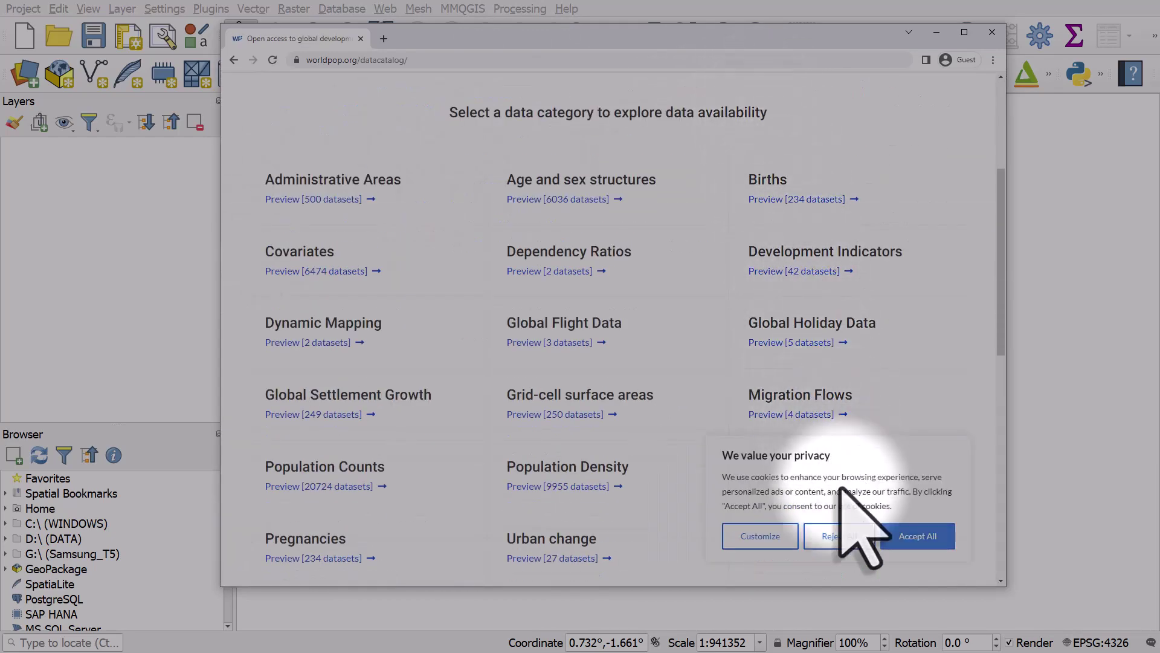
click(846, 532)
scroll(363, 290, down, 3)
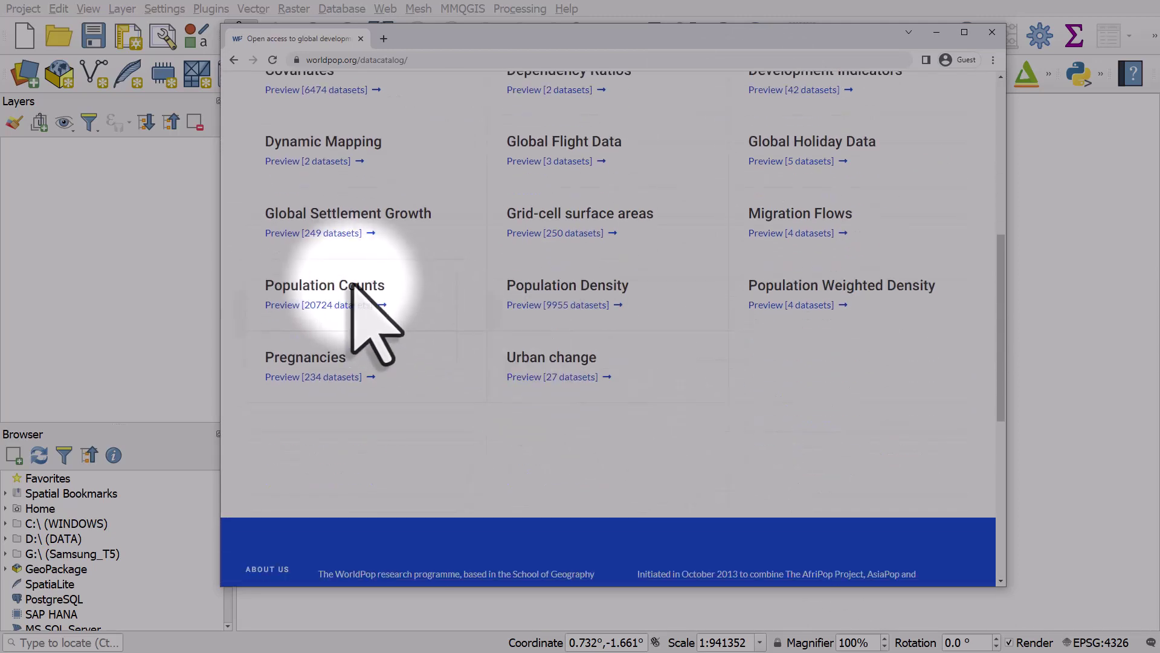
Step: Open the Population Counts datasets and accept the hub's cookie policy
click(353, 284)
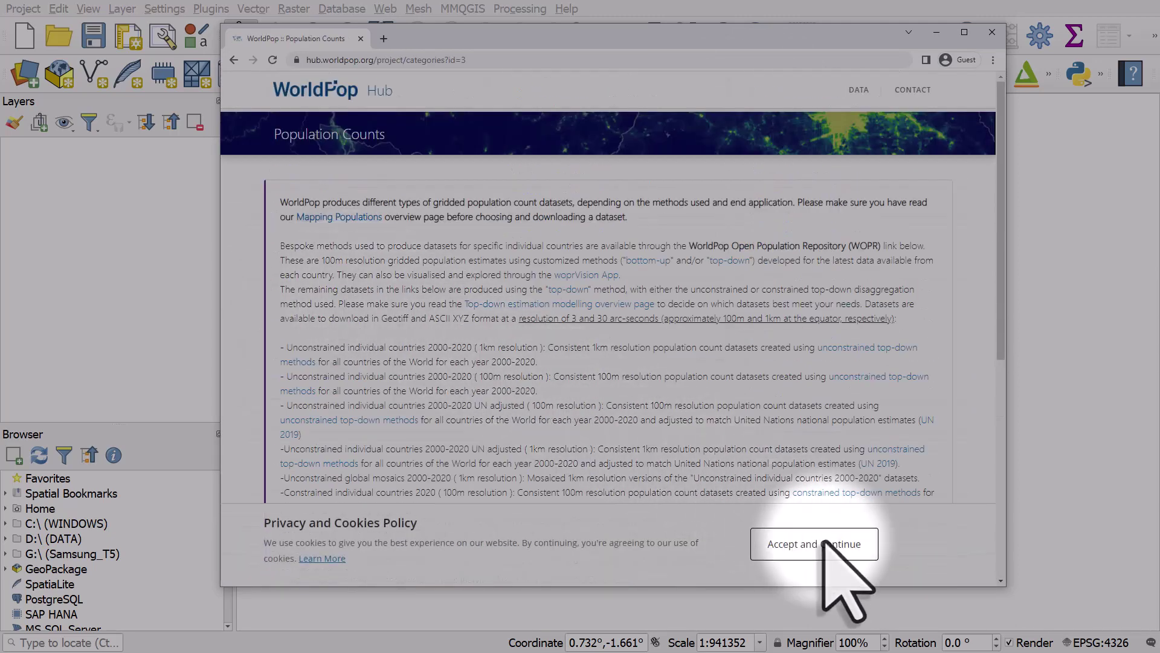
click(823, 543)
scroll(290, 246, down, 5)
scroll(266, 248, down, 1)
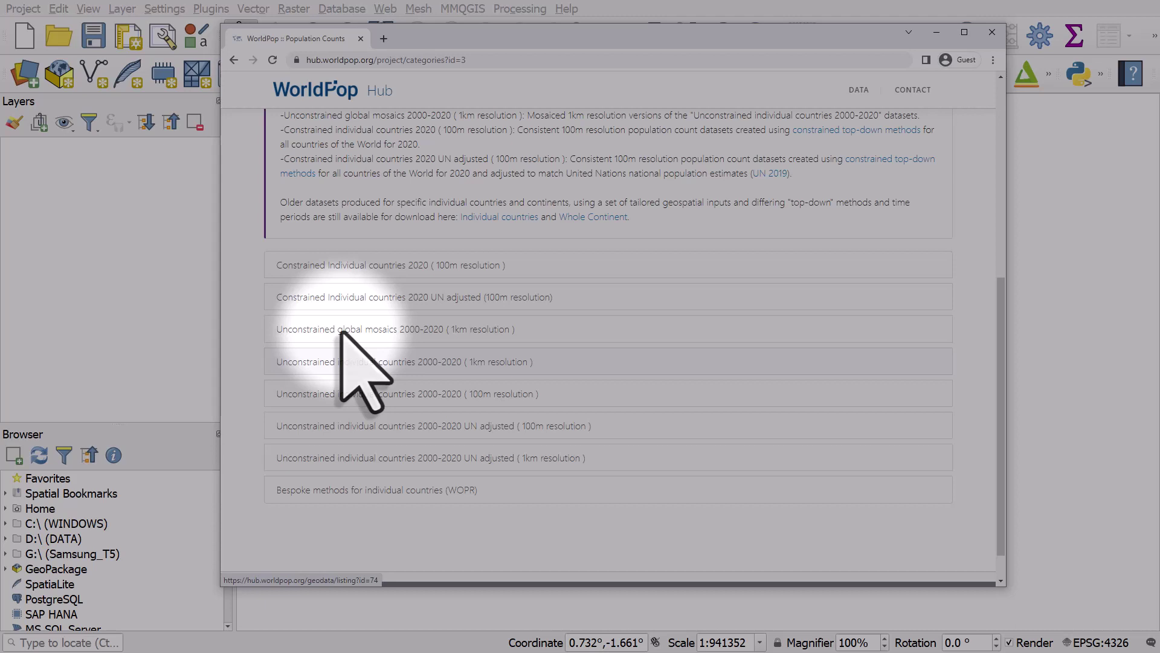
Step: Filter the unconstrained 1km country list by 'mexico' and open the 2020 Mexico dataset's data files
click(446, 362)
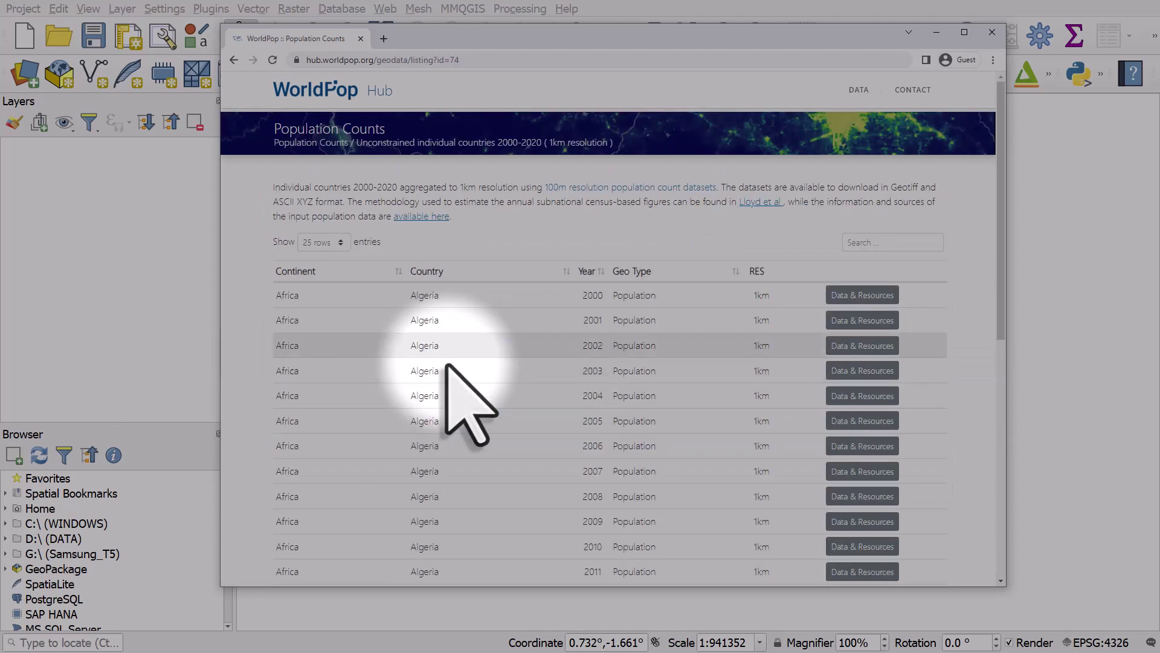
click(864, 242)
text(mexico)
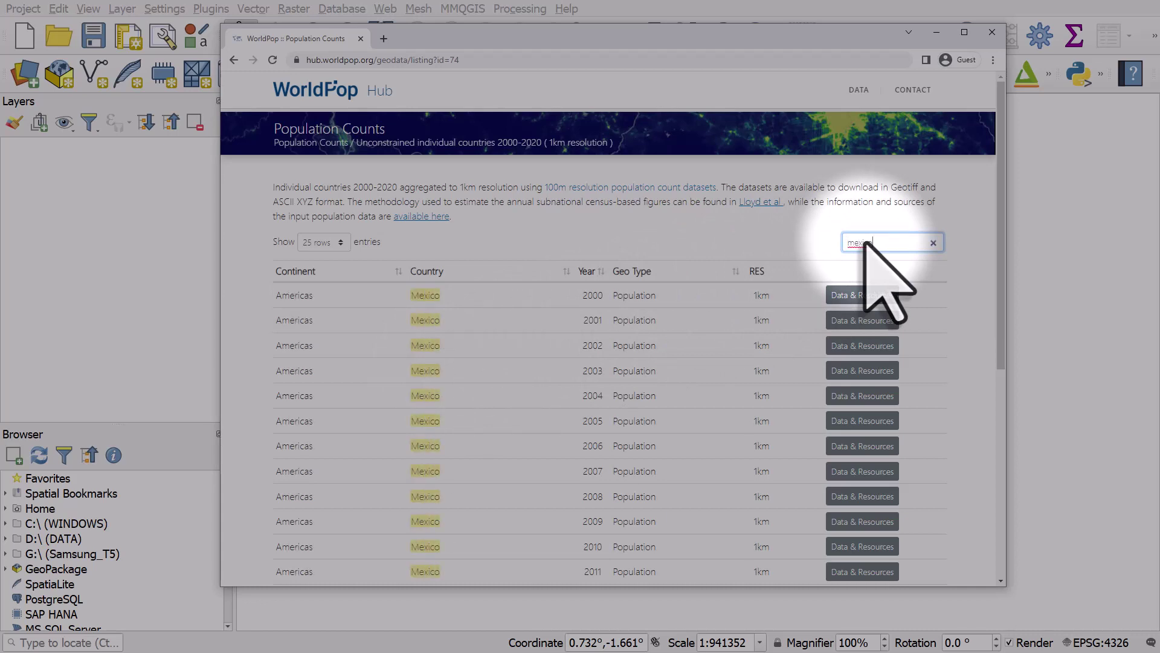
scroll(788, 260, down, 2)
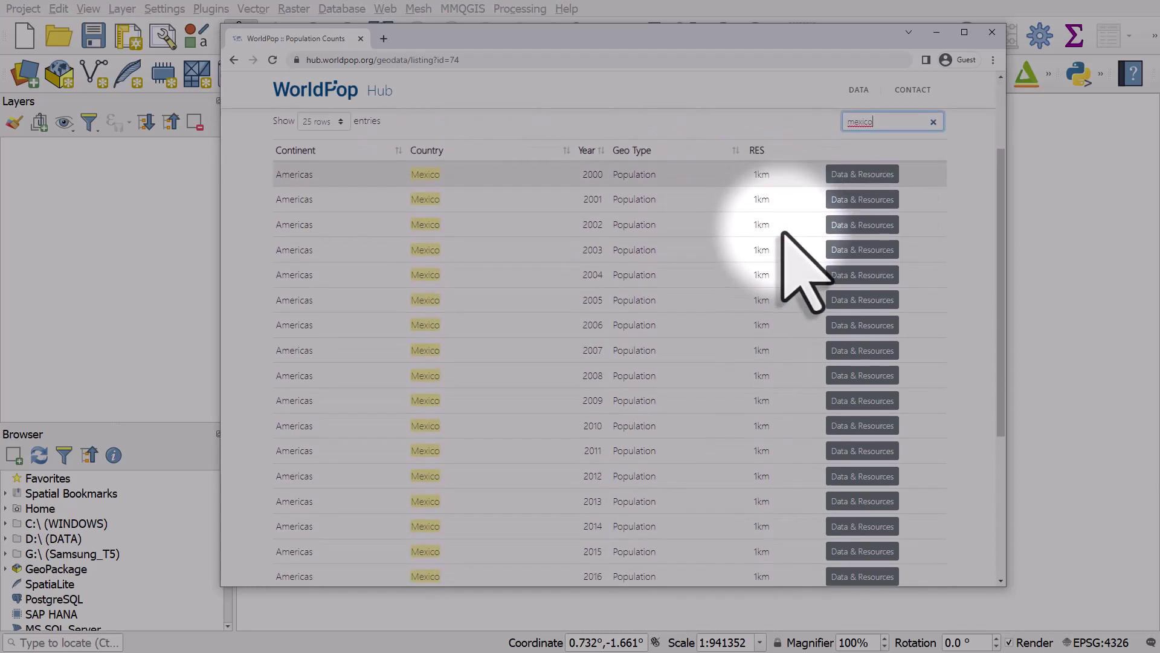
scroll(783, 232, down, 3)
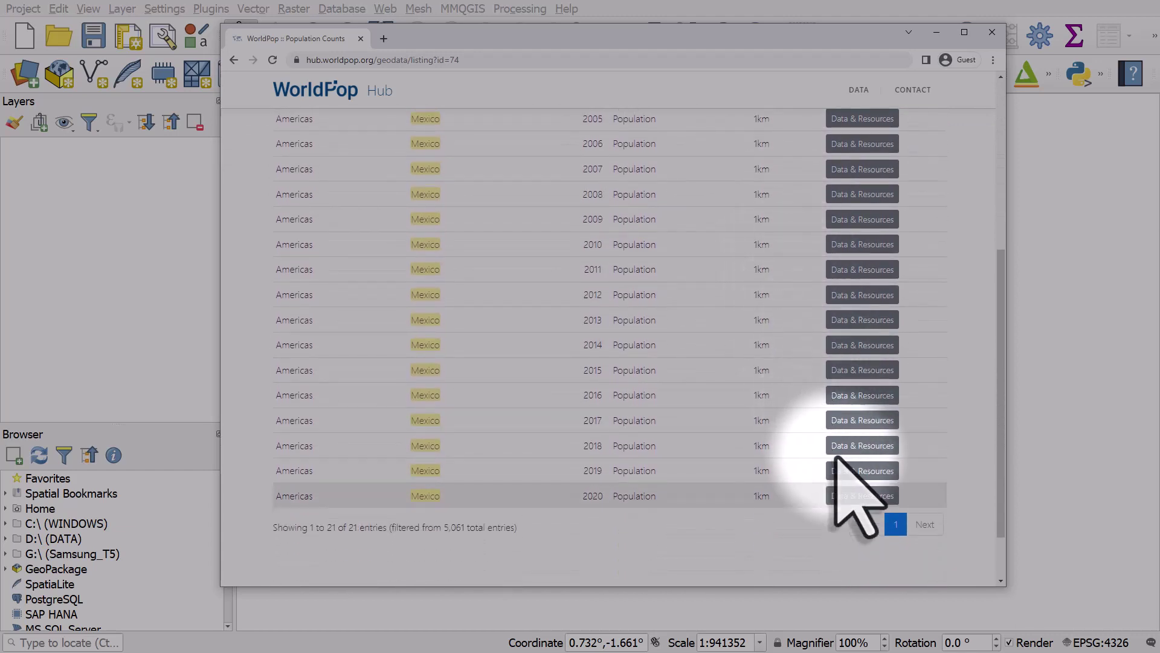
click(849, 499)
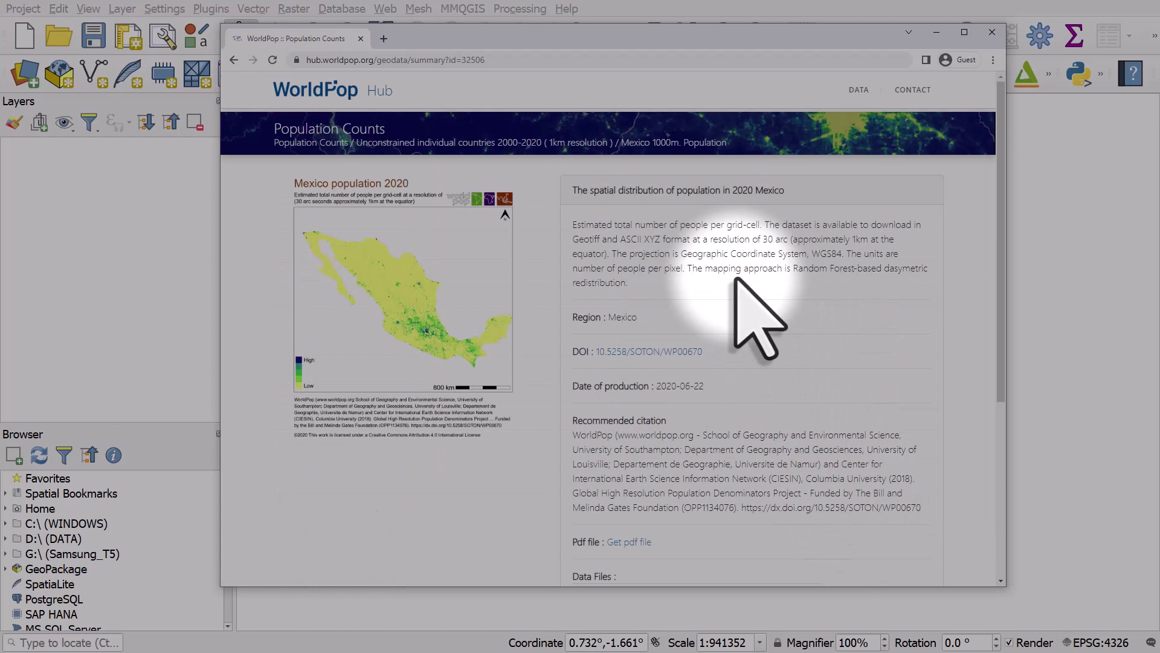
scroll(920, 257, down, 4)
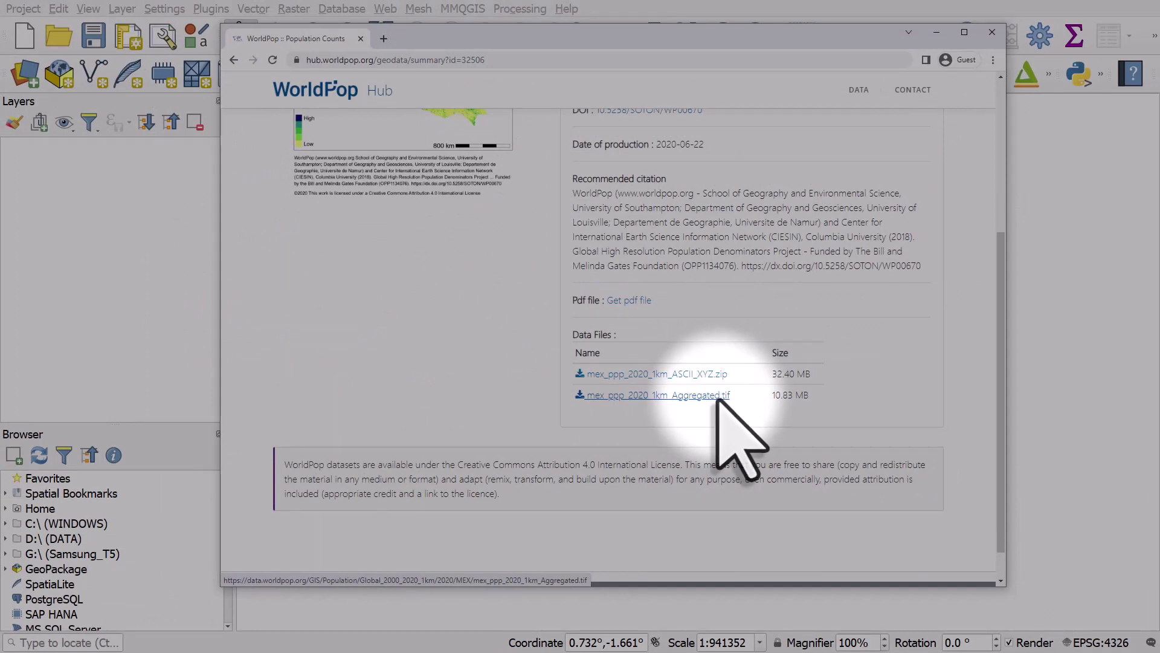
Step: Download mex_ppp_2020_1km_Aggregated.tif and drag it into the QGIS Layers panel
click(707, 396)
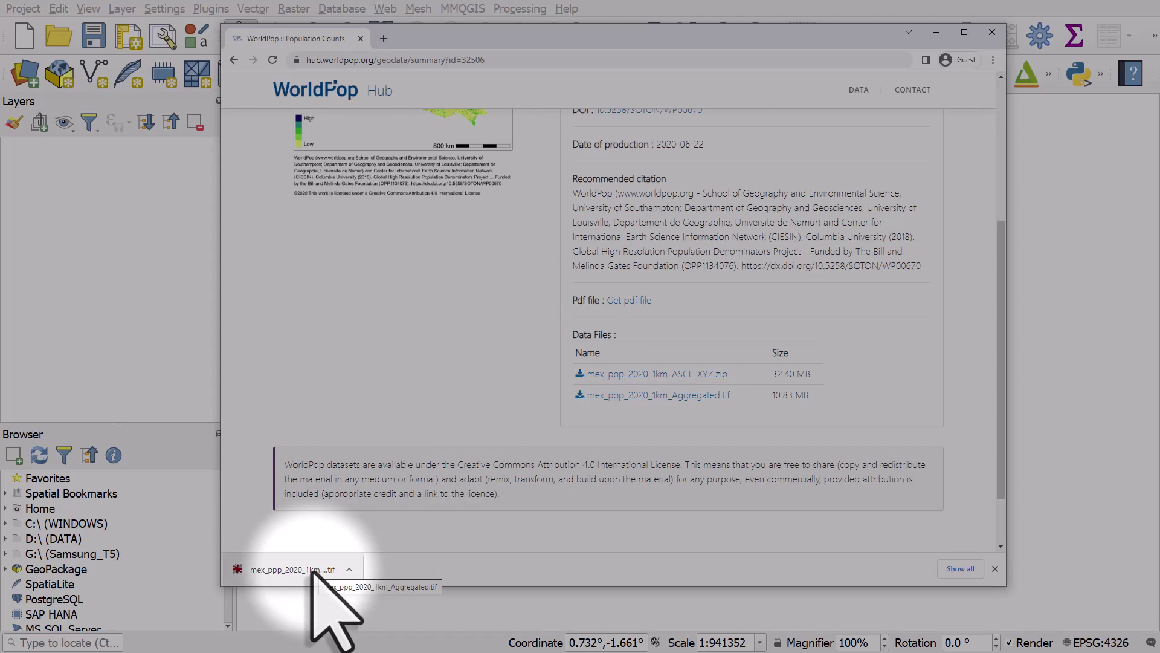
mouse_move(313, 572)
mouse_down()
mouse_move(313, 505)
mouse_move(181, 342)
mouse_move(175, 349)
mouse_move(148, 291)
mouse_move(322, 609)
mouse_up()
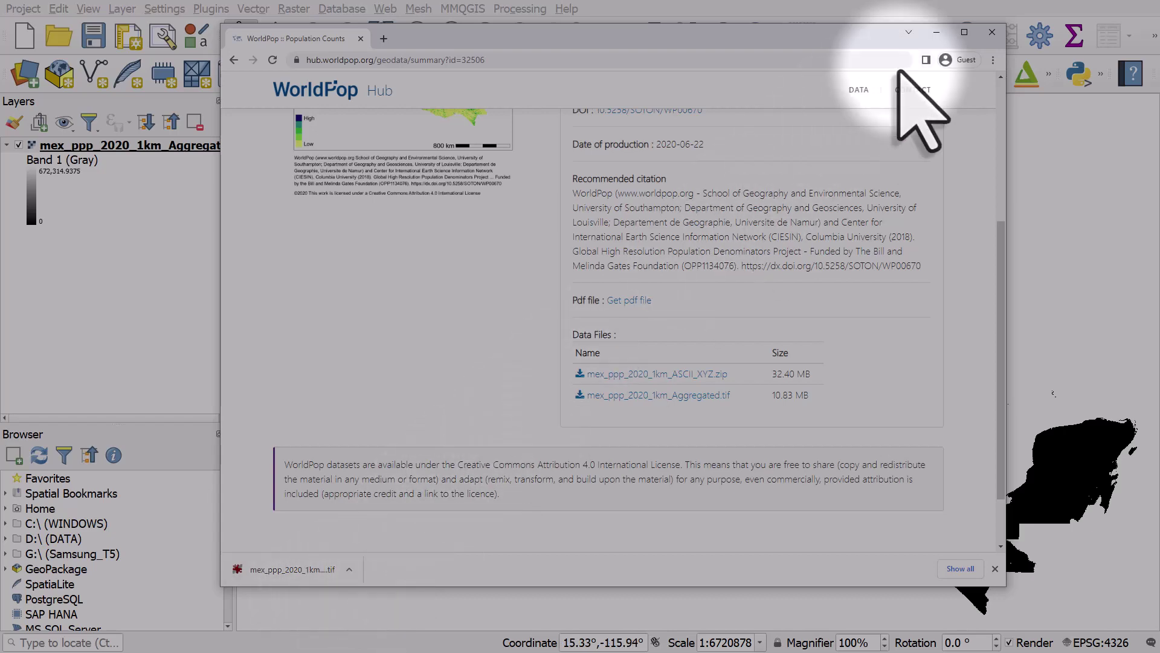
Step: Return to the QGIS map and select the Mexico population raster layer
click(936, 32)
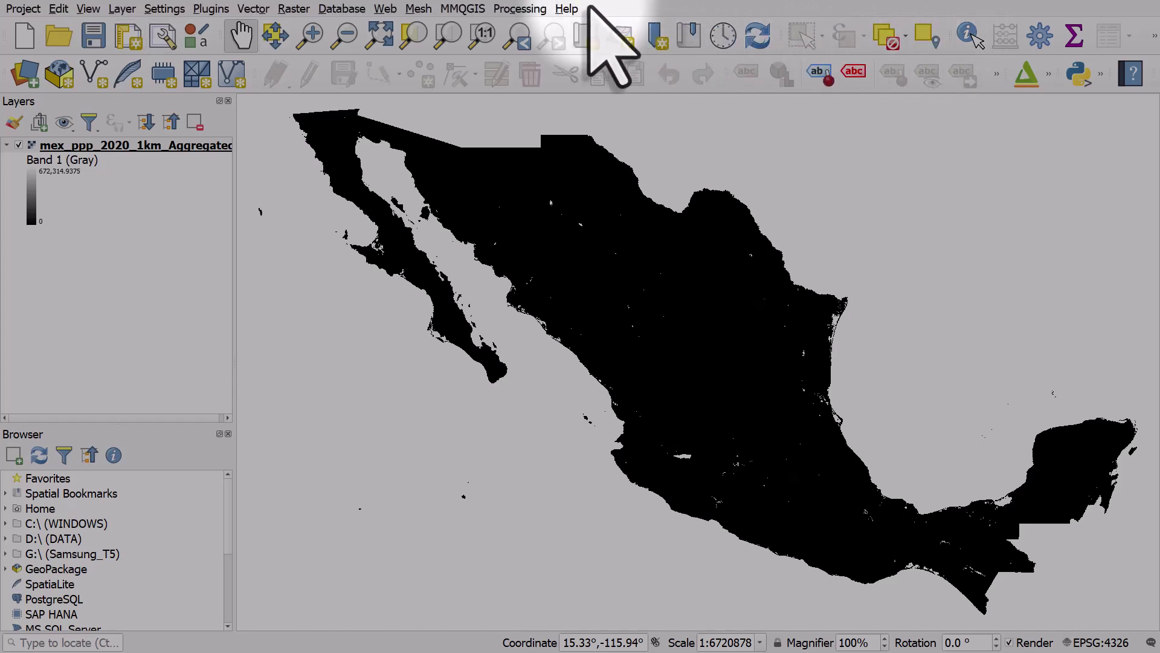
click(24, 73)
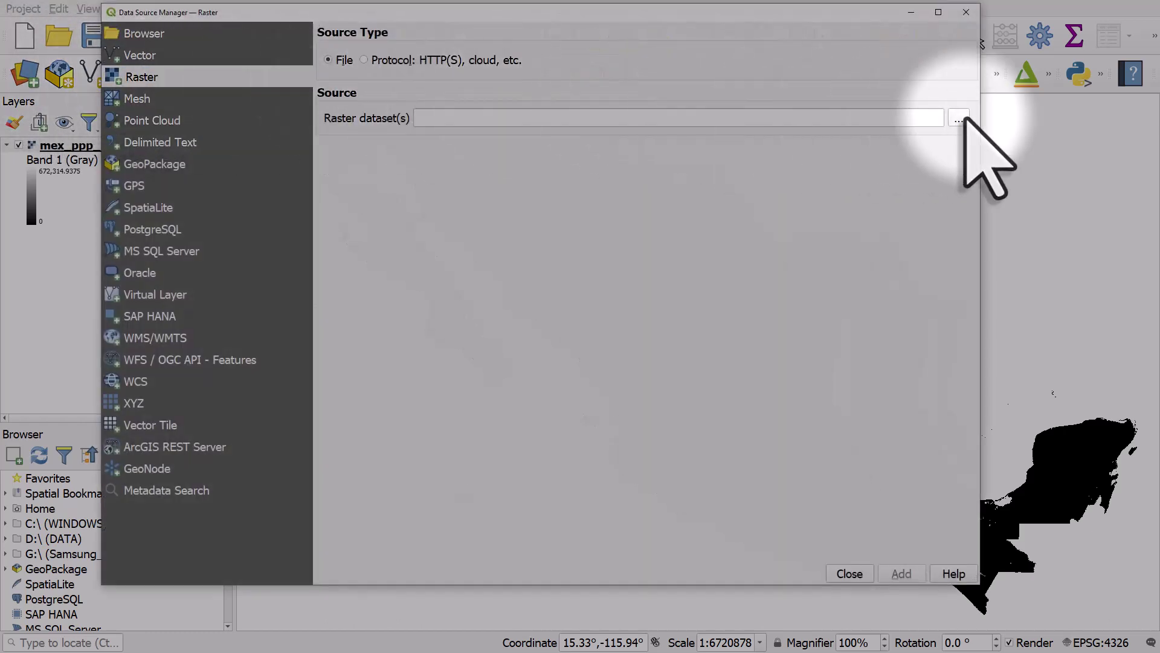
click(966, 12)
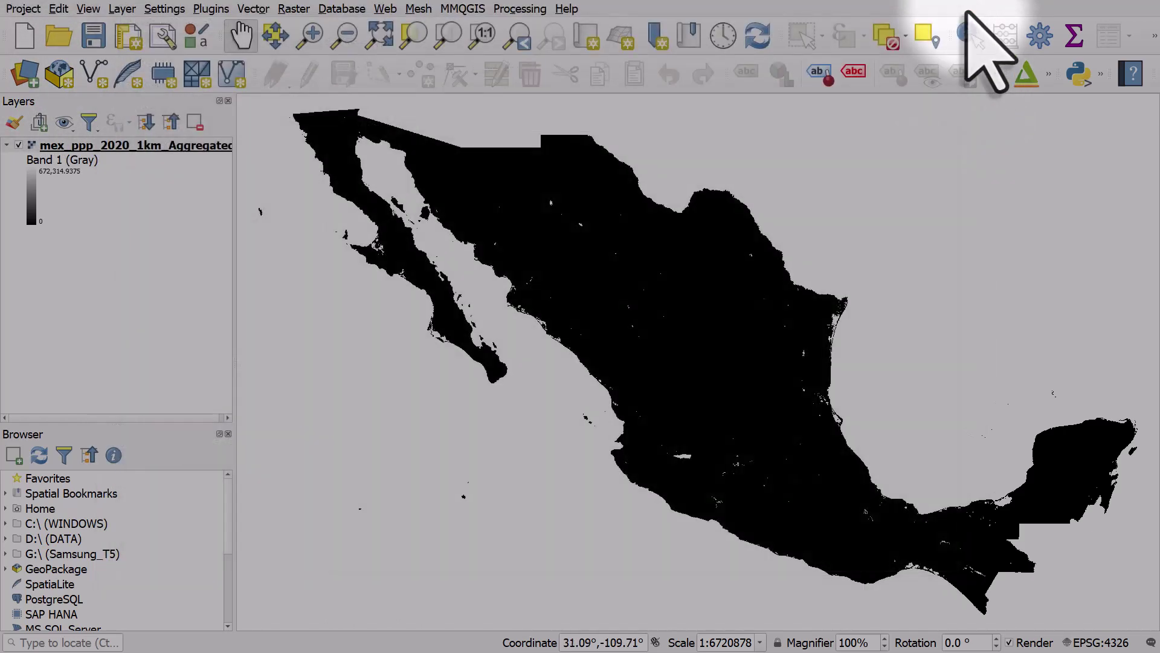
click(202, 145)
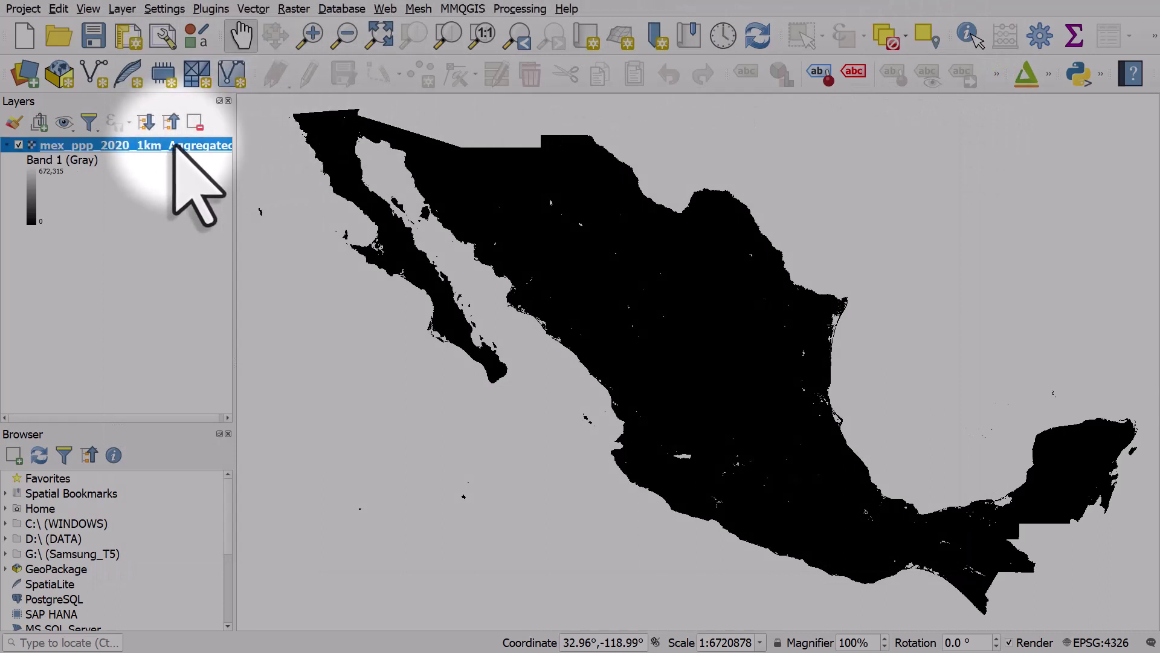
click(59, 172)
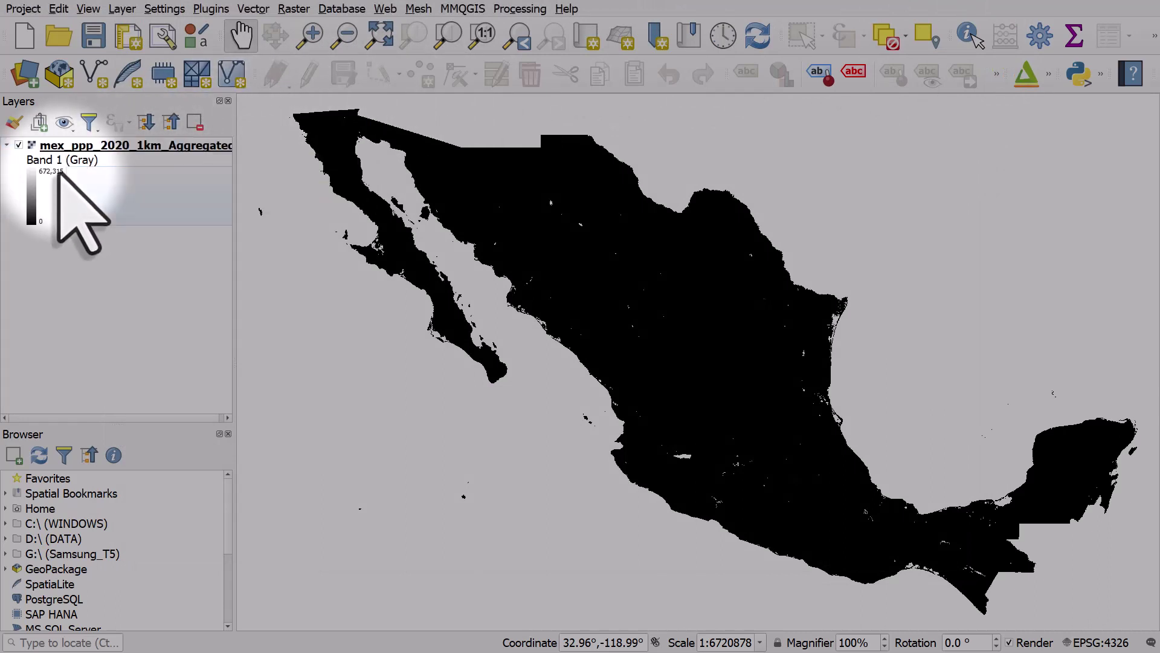
Step: Zoom into part of Mexico and identify a pixel, reading Band 1 value 0.0856556
click(311, 35)
drag(665, 348, 730, 424)
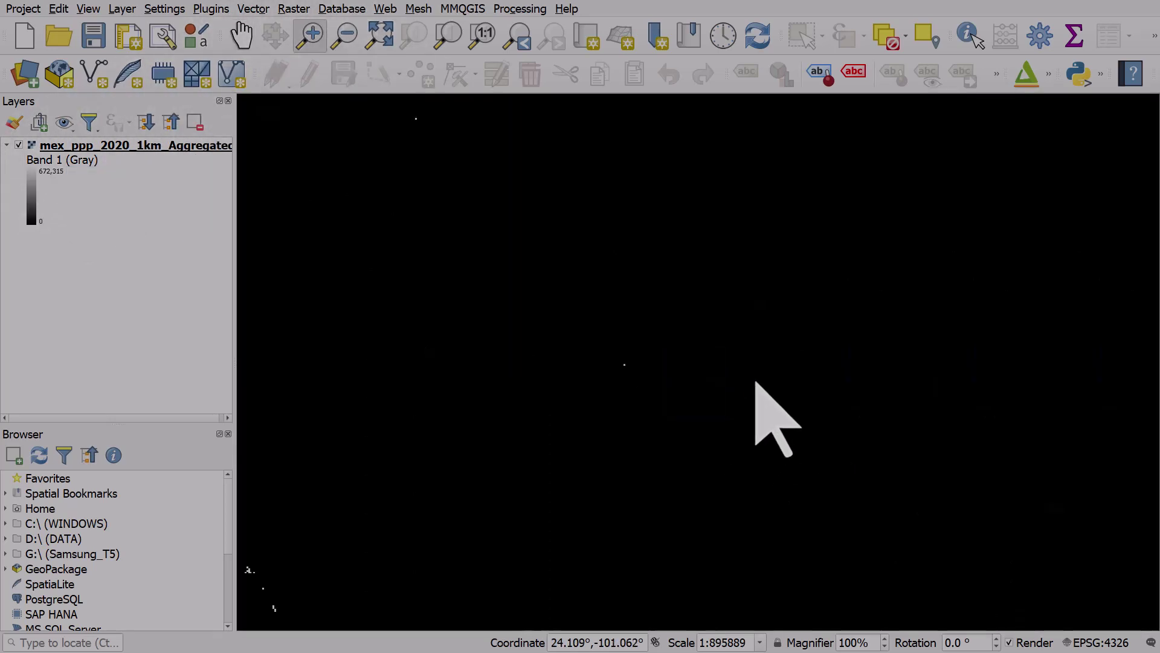
click(969, 34)
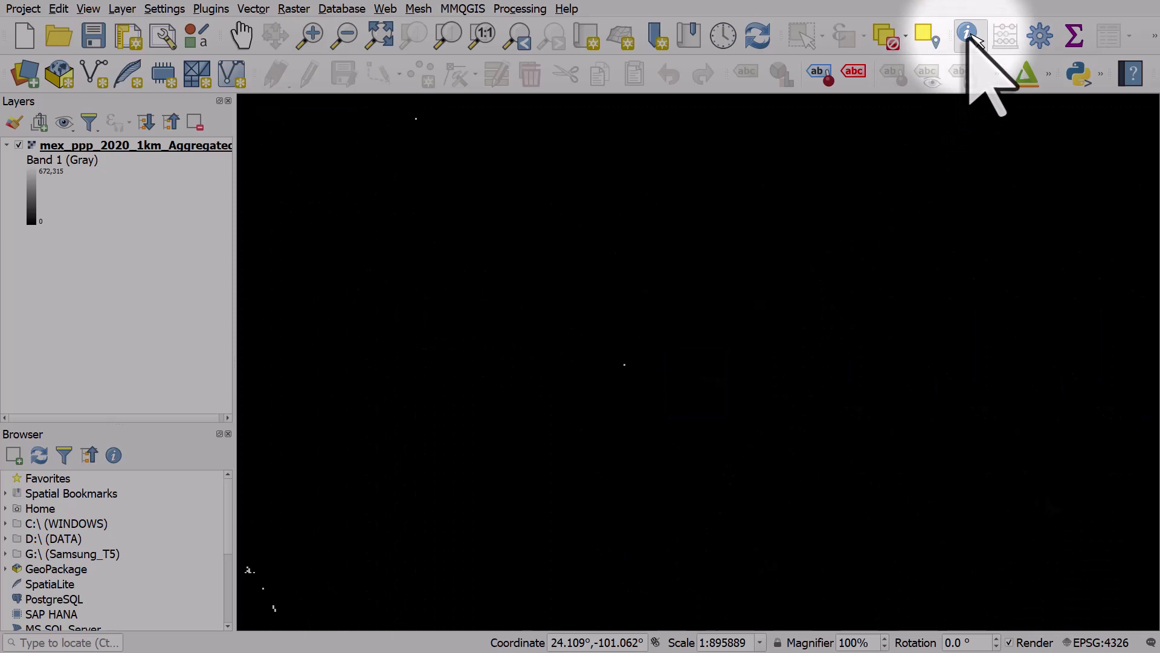
click(678, 266)
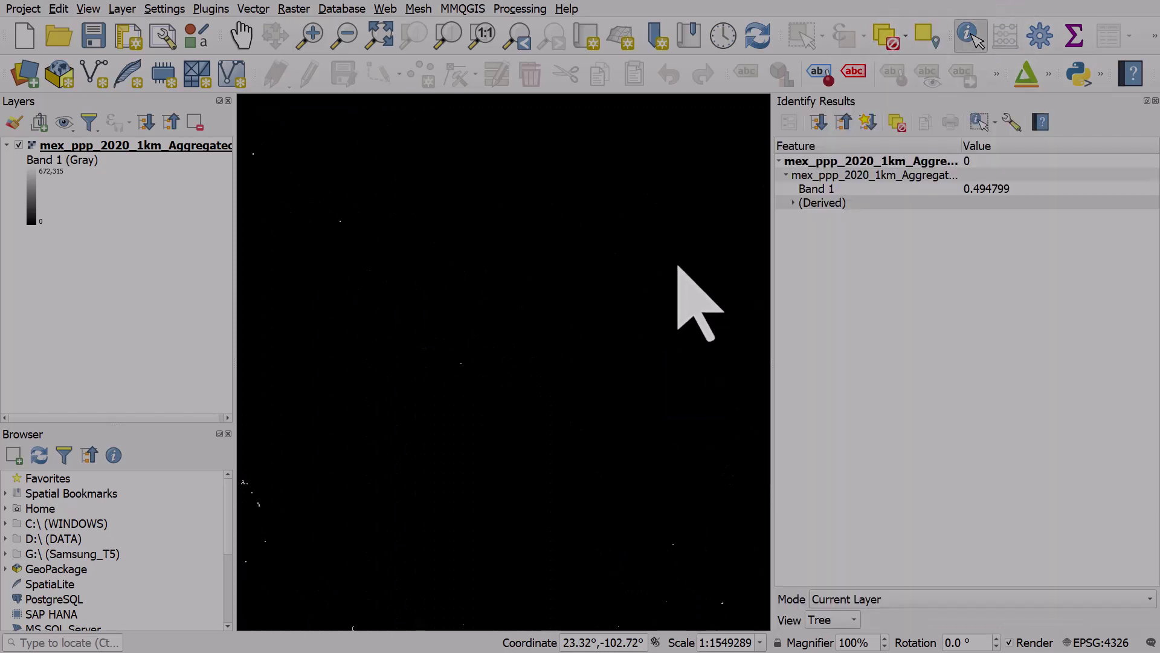
click(991, 190)
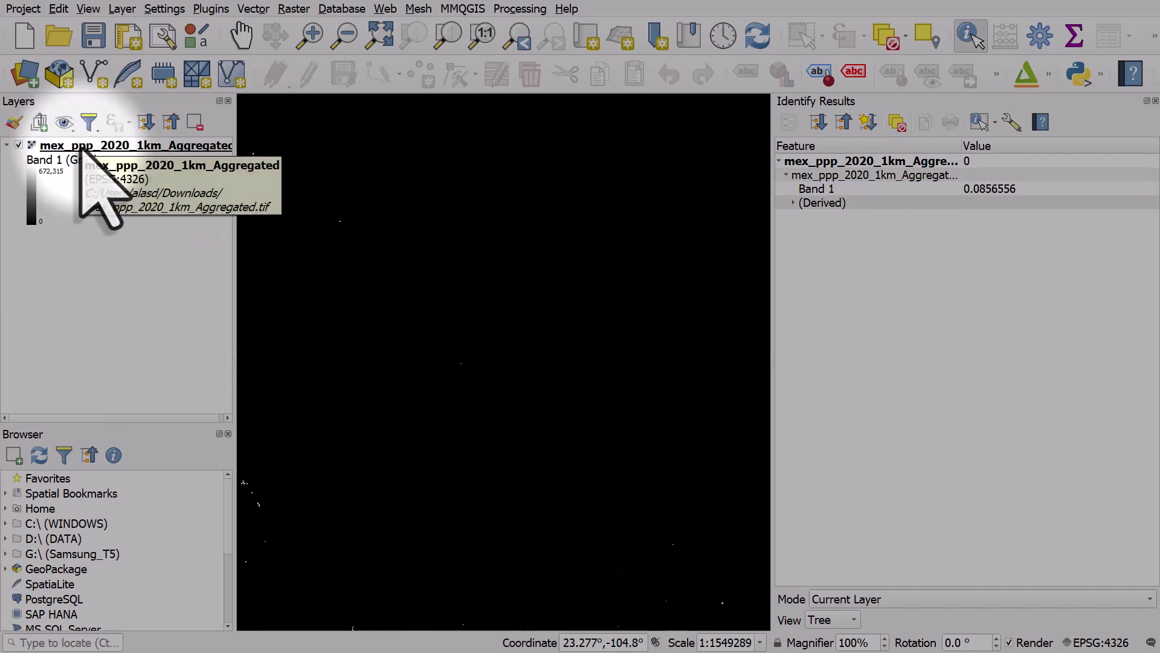
Step: Render the raster as singleband pseudocolor with a 0–20,000 stretch
double_click(82, 148)
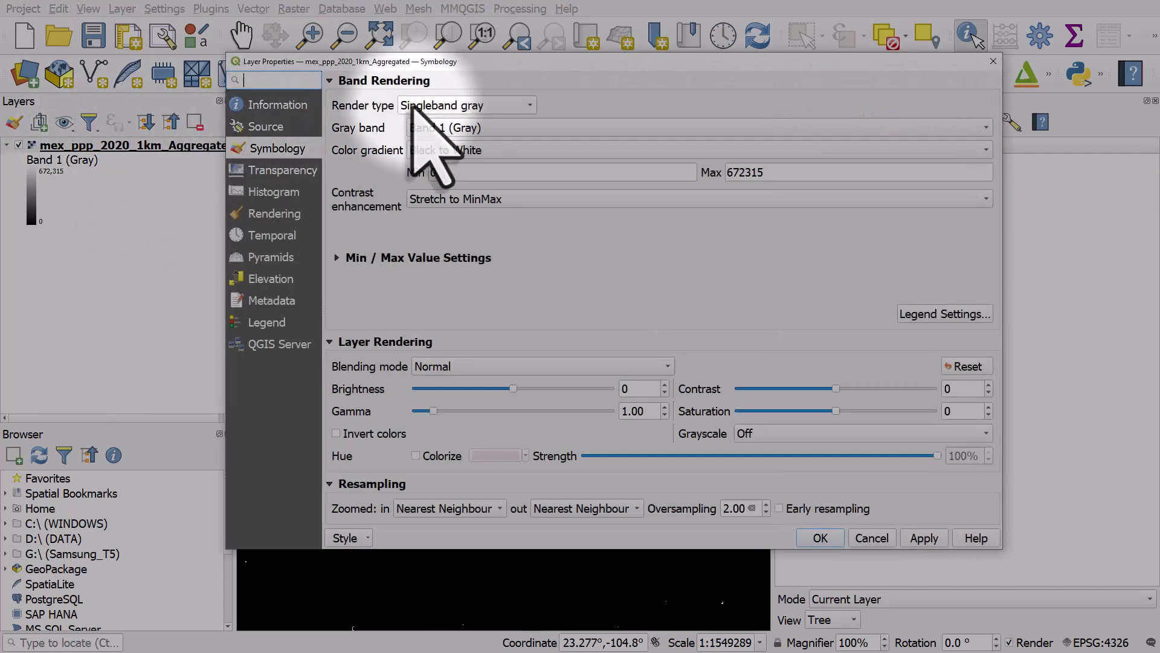
click(431, 108)
click(432, 106)
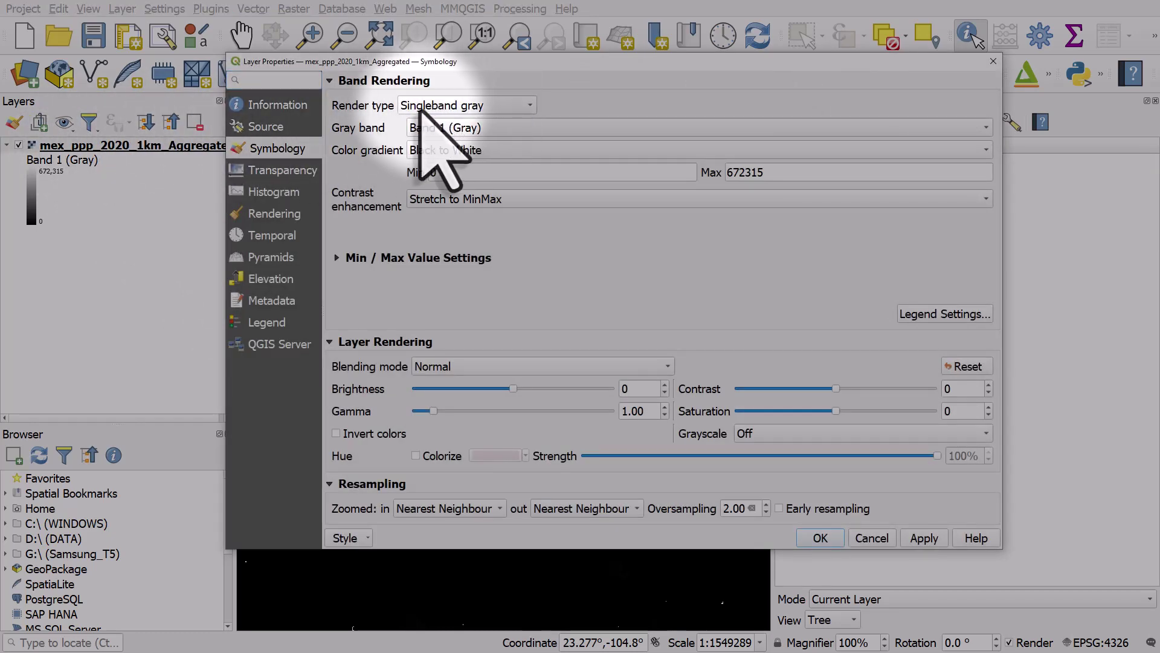
click(433, 107)
click(484, 125)
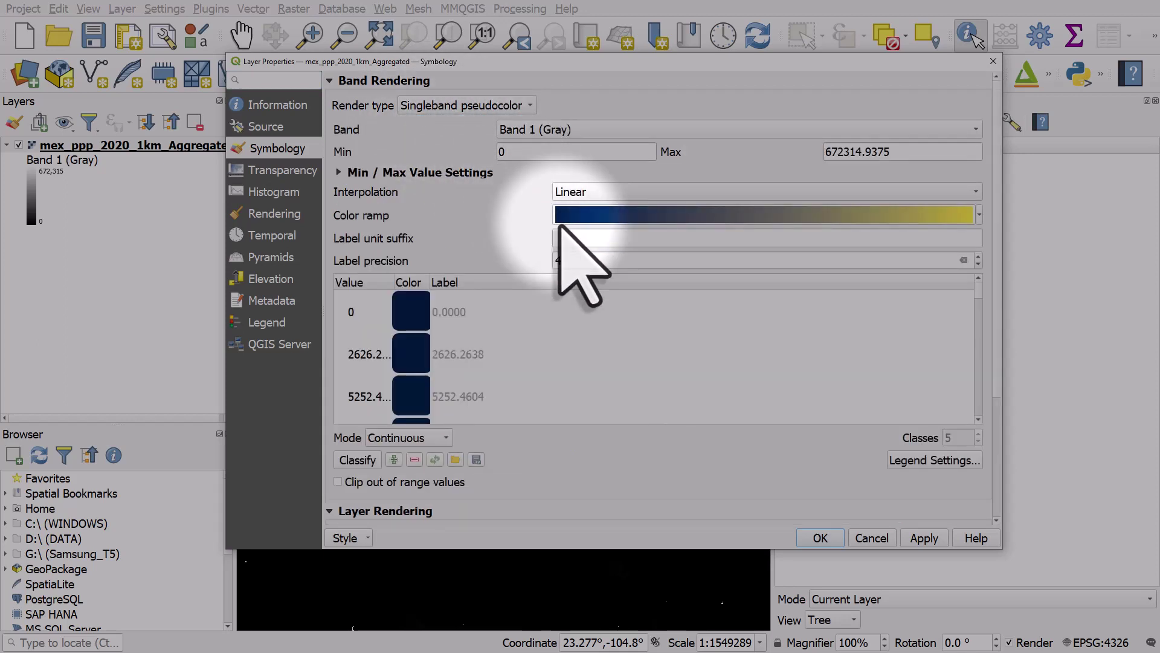
drag(907, 151, 807, 153)
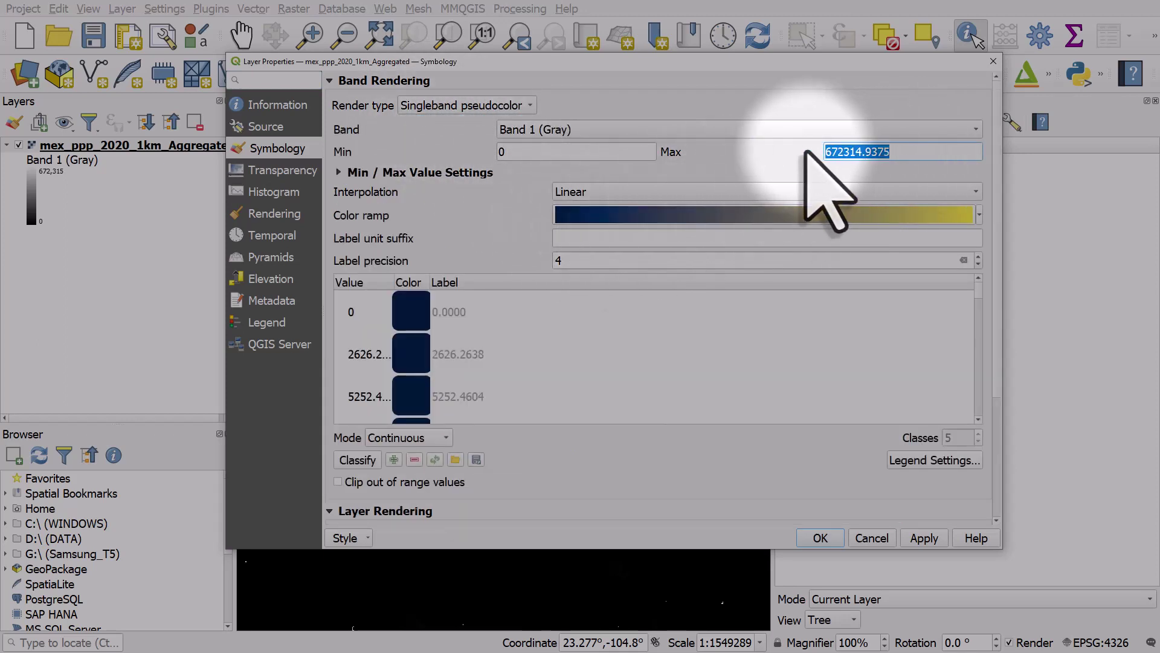
text(20000)
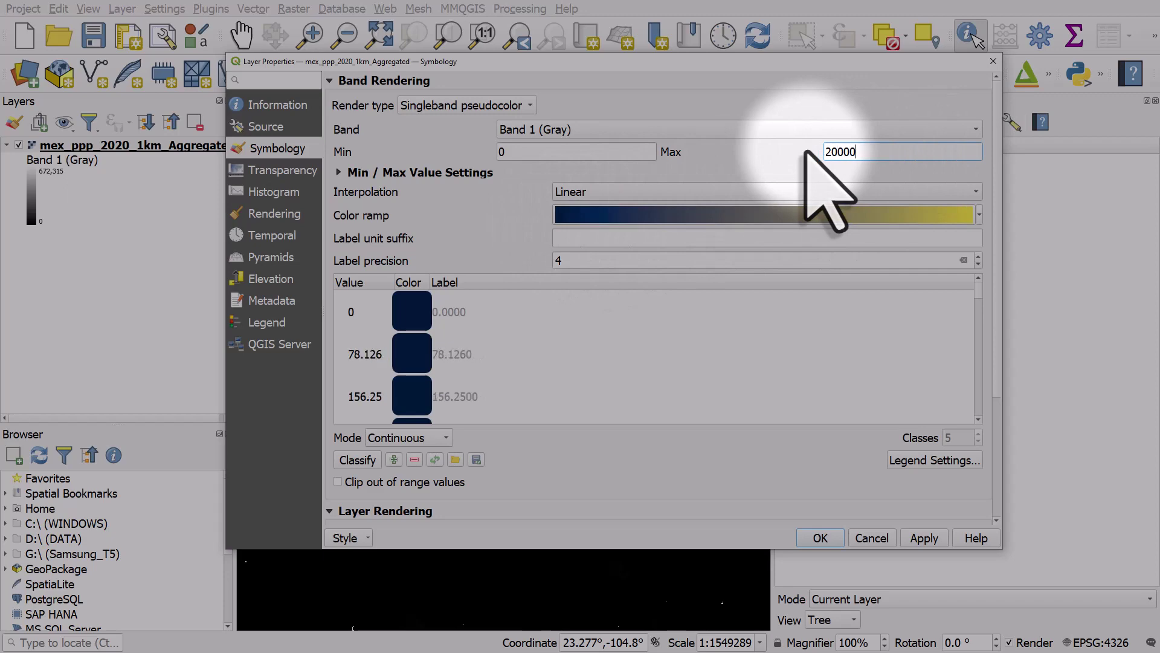
click(926, 538)
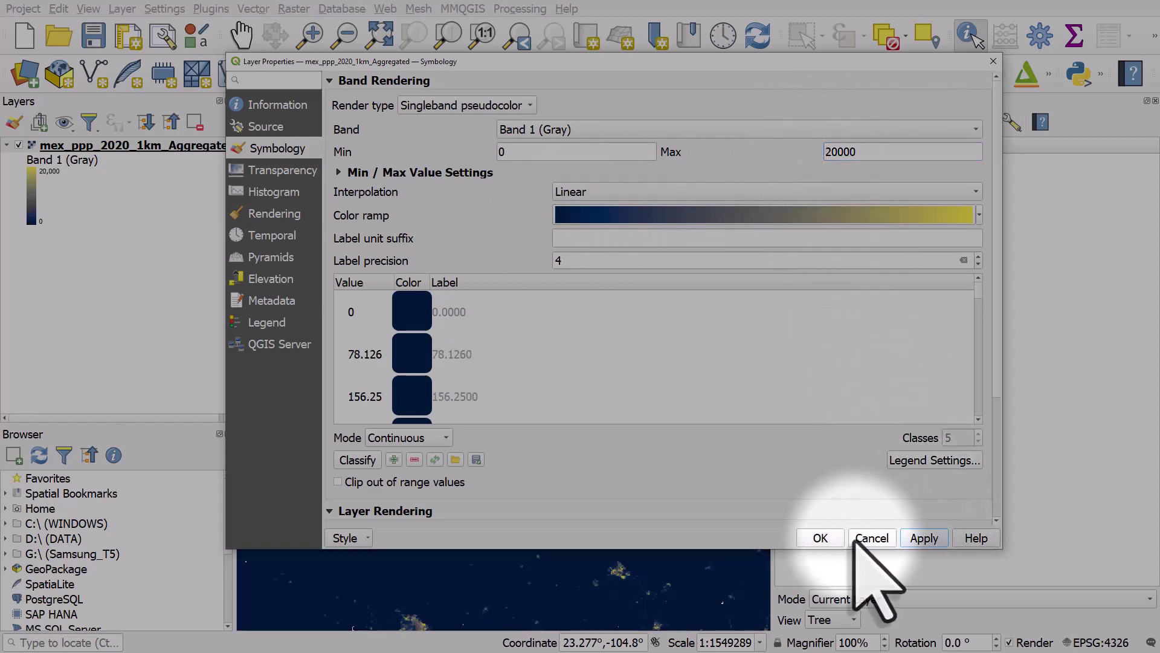
click(840, 538)
Step: Lower the pseudocolor maximum to 5,000 so populated areas stand out
scroll(568, 369, down, 2)
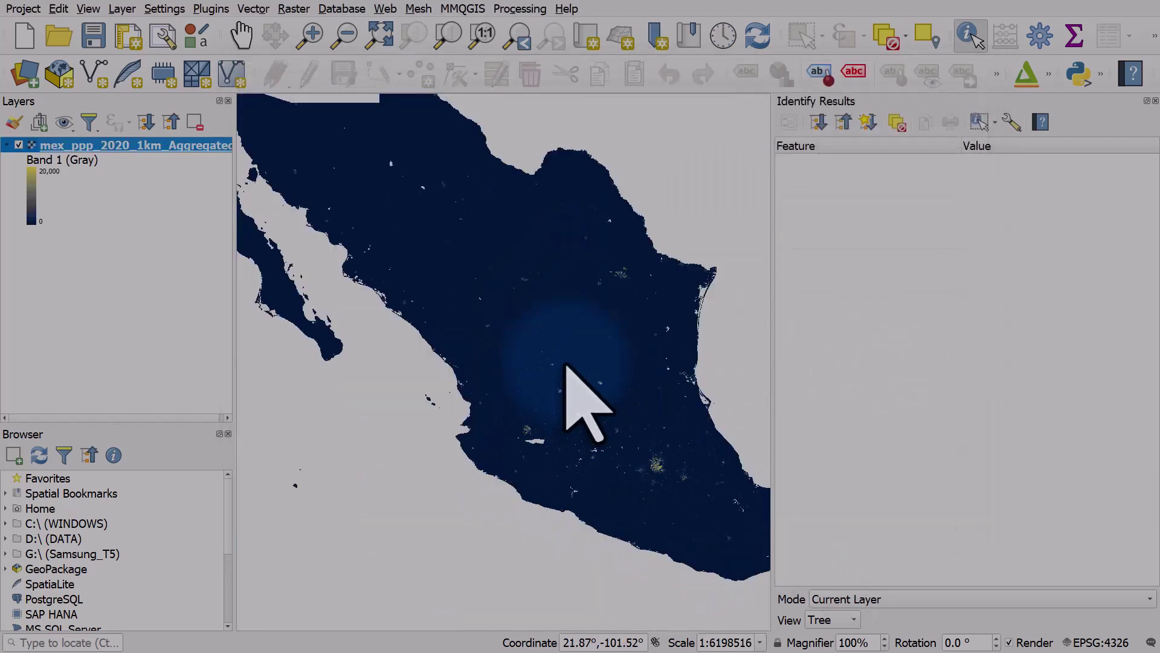
double_click(77, 149)
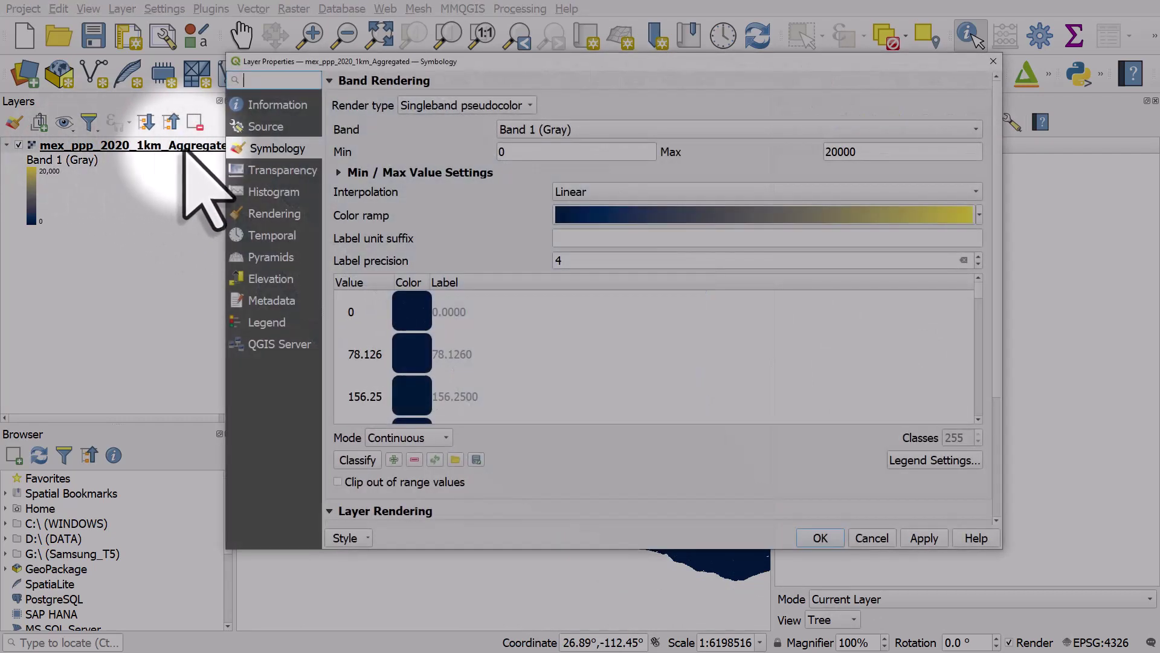
click(833, 151)
drag(833, 152, 825, 152)
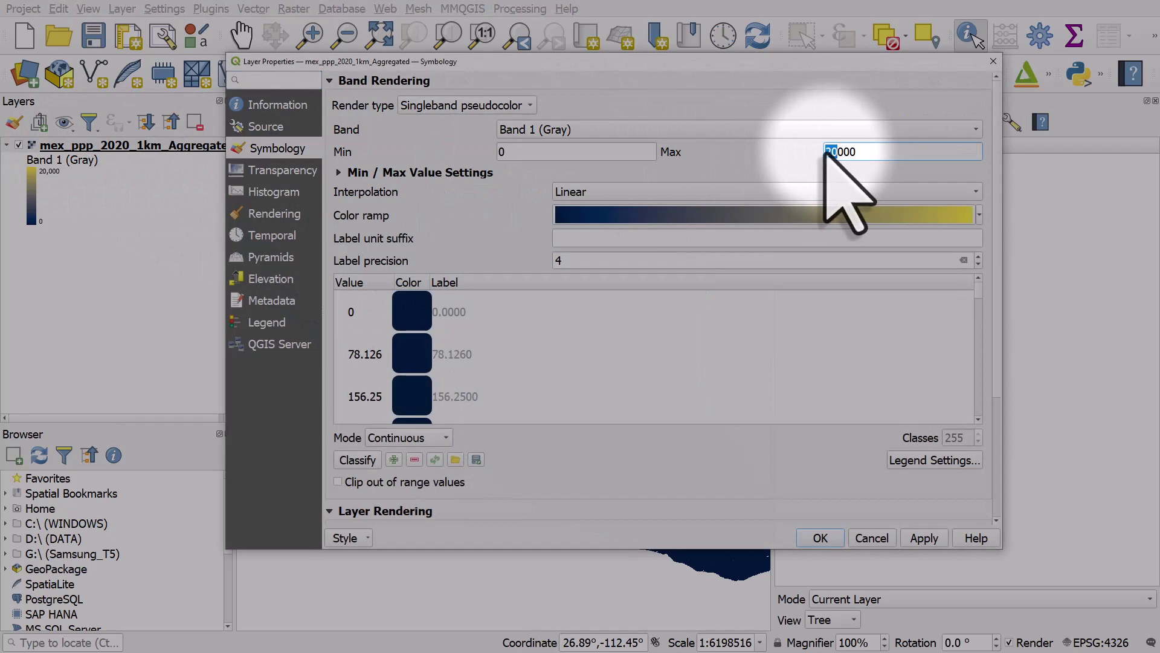
click(820, 538)
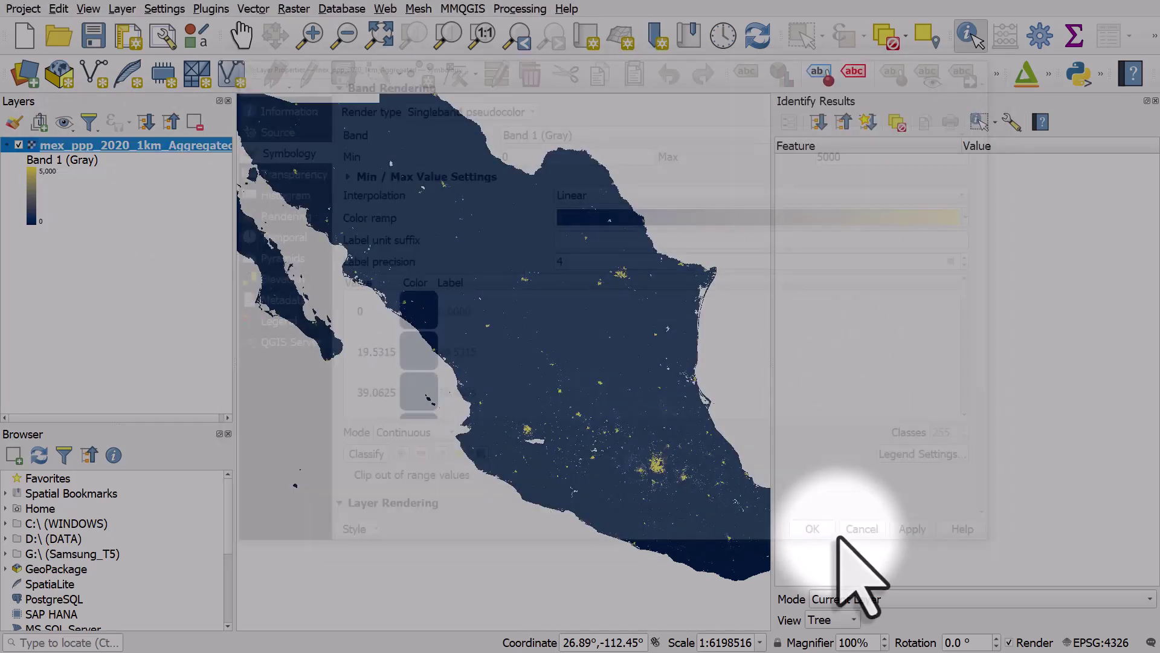
Step: Zoom into Mexico City and identify several dense cells, reaching about 19,000 people
scroll(671, 475, up, 4)
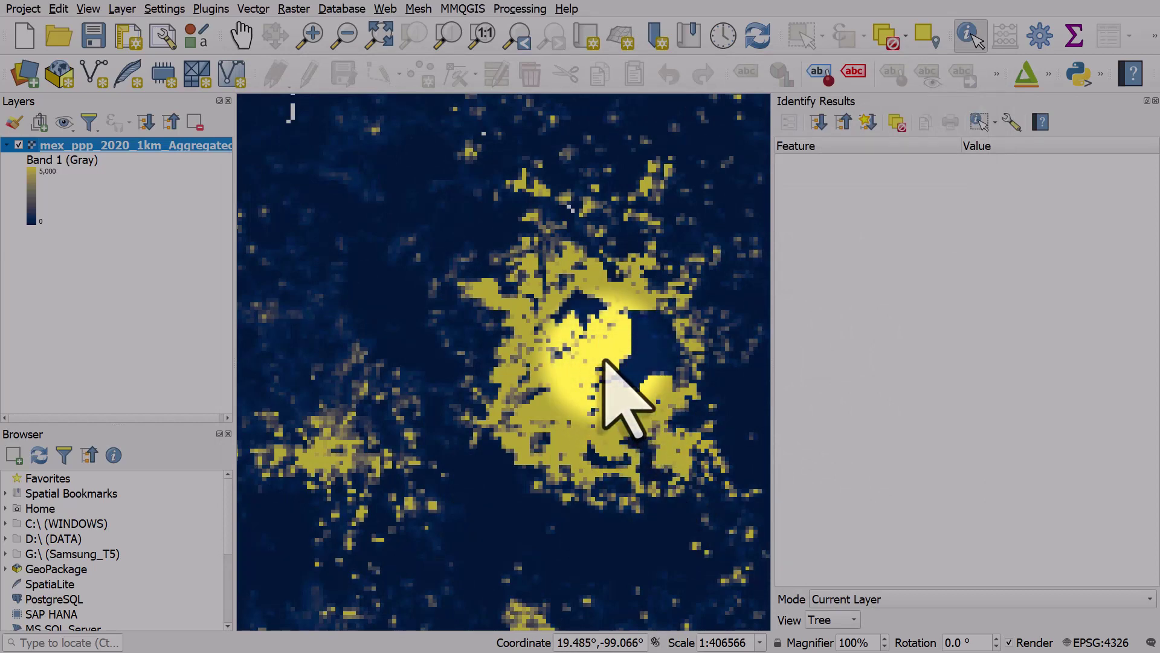
click(604, 361)
click(590, 355)
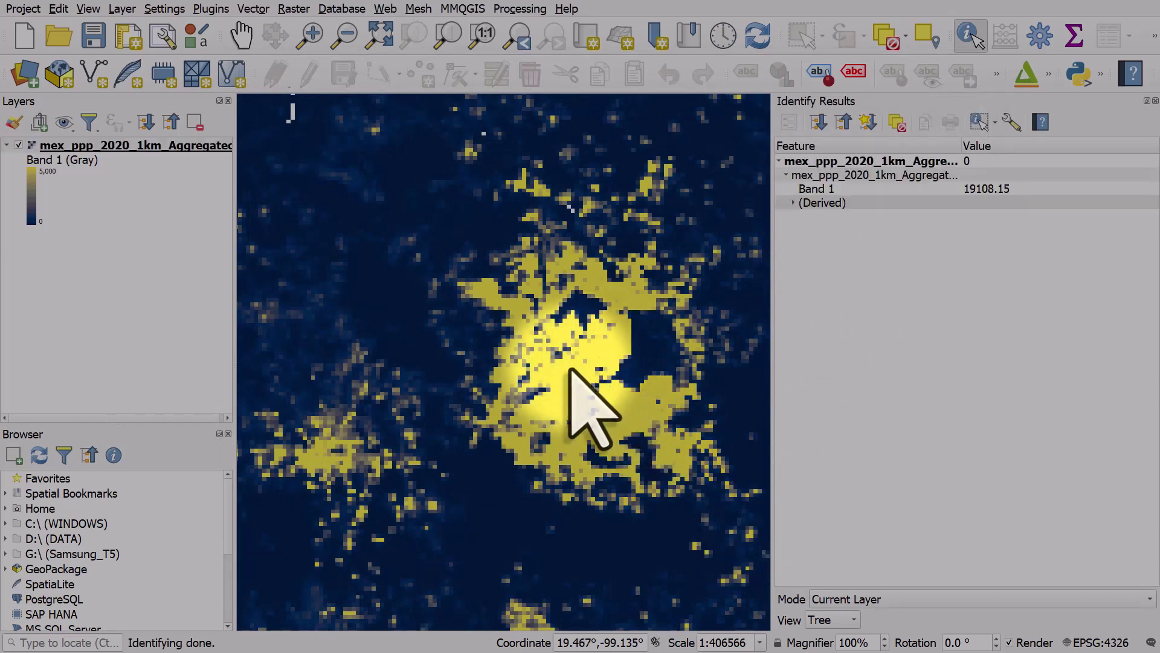
click(560, 384)
click(566, 406)
click(576, 416)
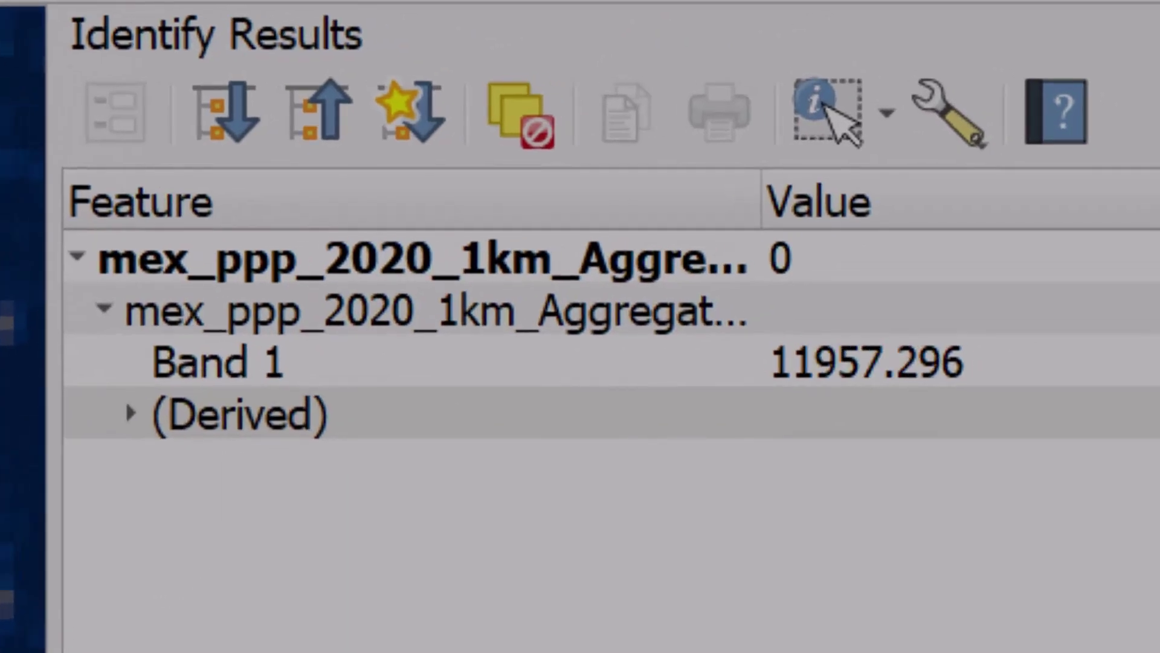
click(314, 361)
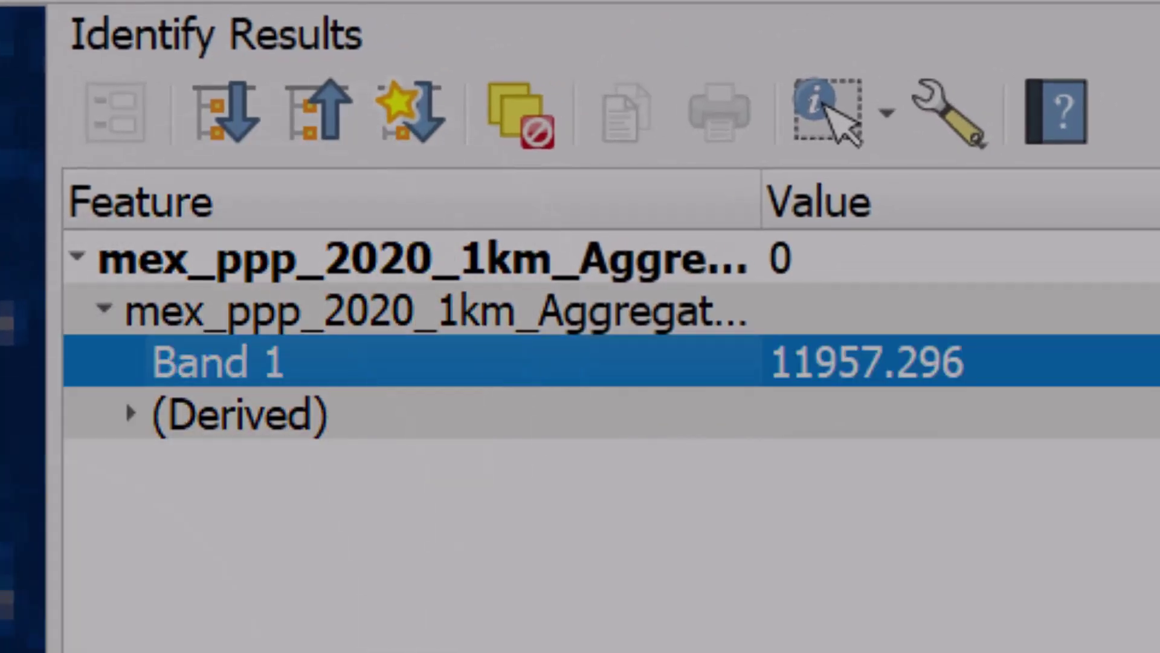
click(634, 435)
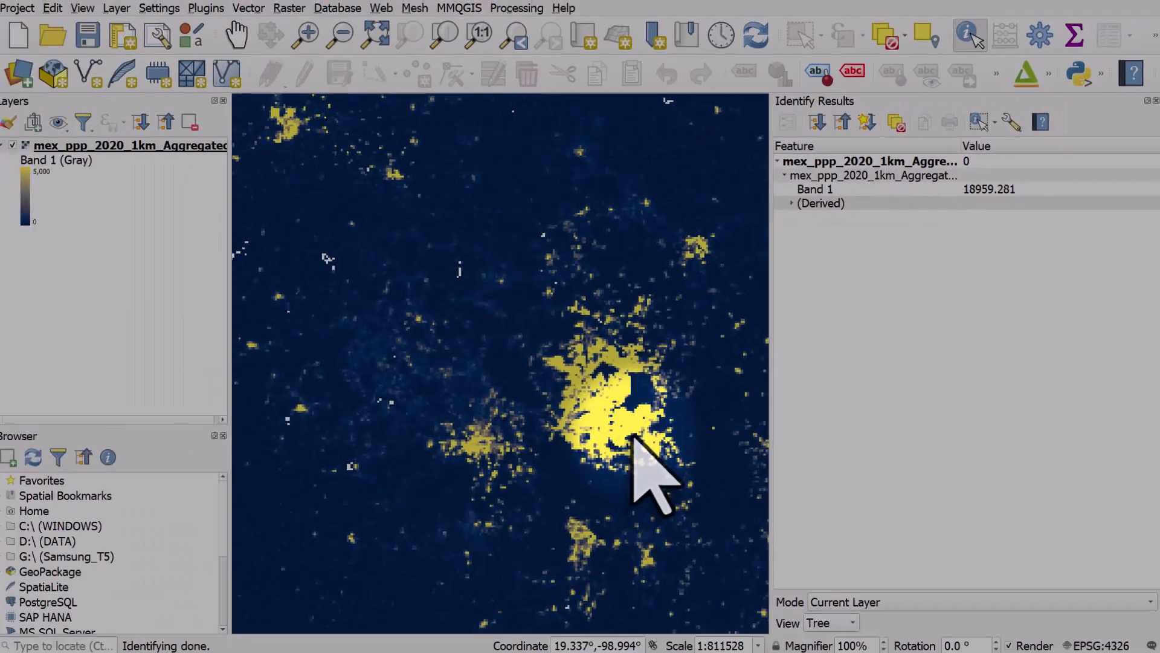
Step: Pan and zoom back out over central Mexico, querying a spot with no raster data
drag(634, 436, 570, 392)
scroll(570, 392, down, 1)
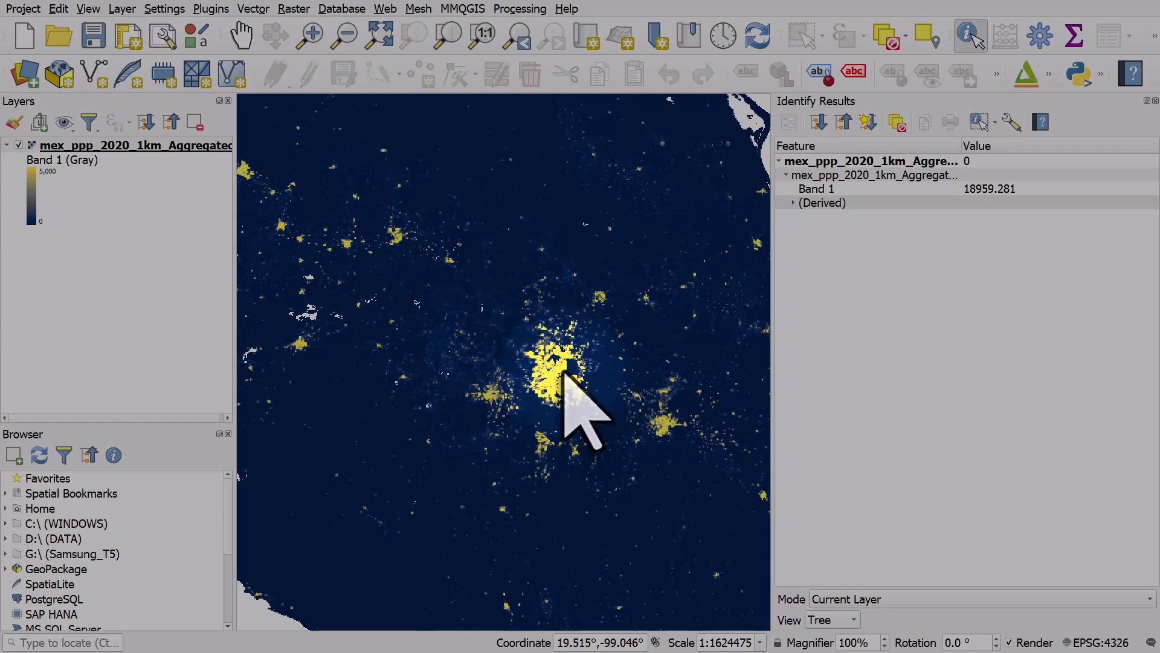
click(564, 349)
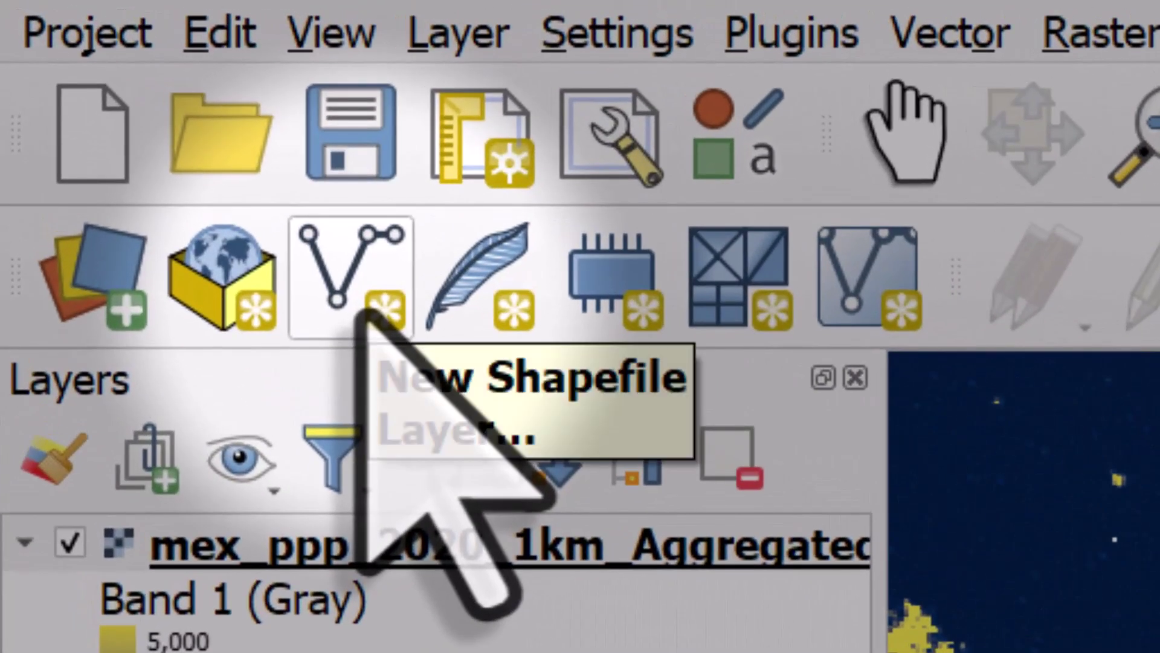
Step: Start a new shapefile layer saved under the file name mexico-shape-1
click(365, 315)
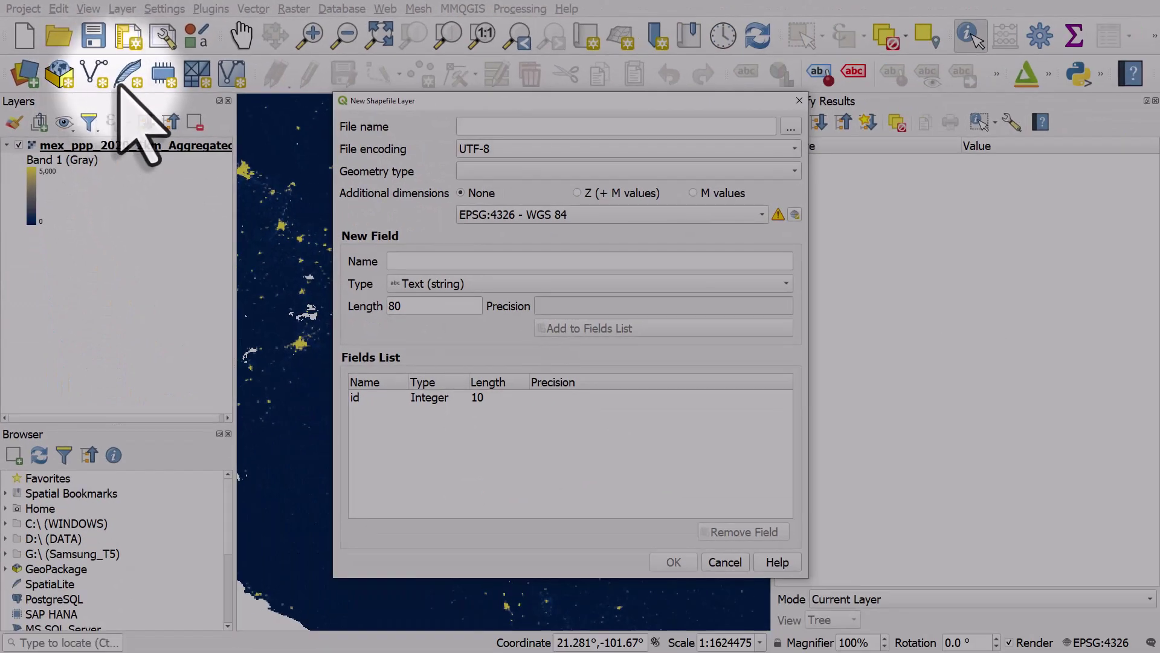
click(791, 125)
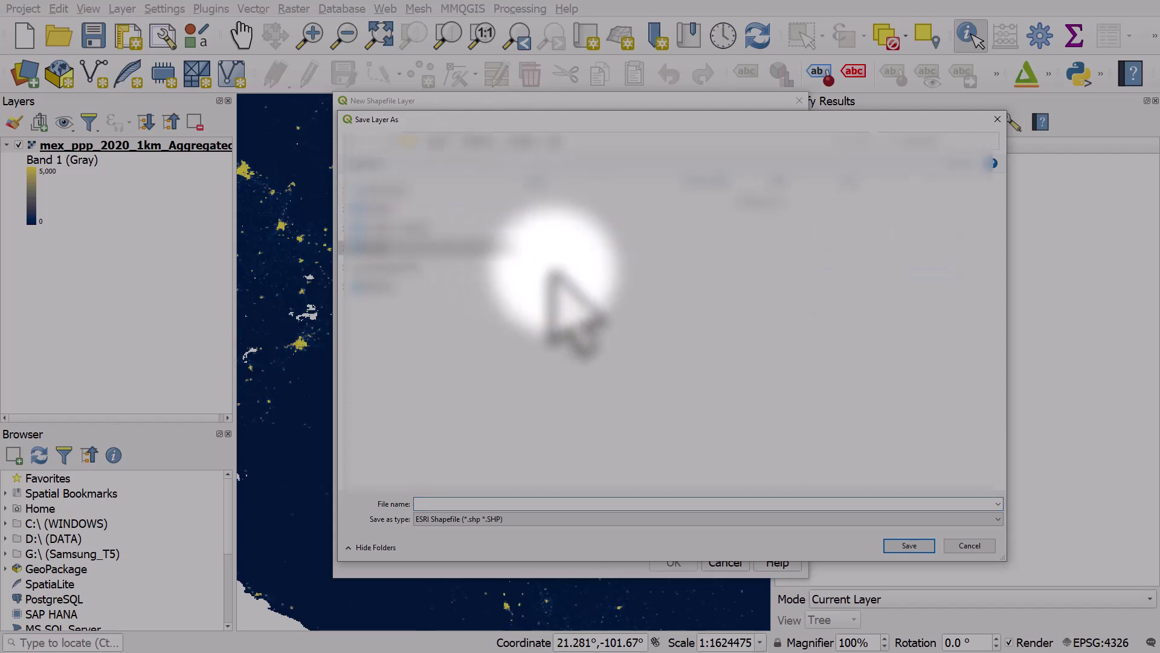
click(469, 507)
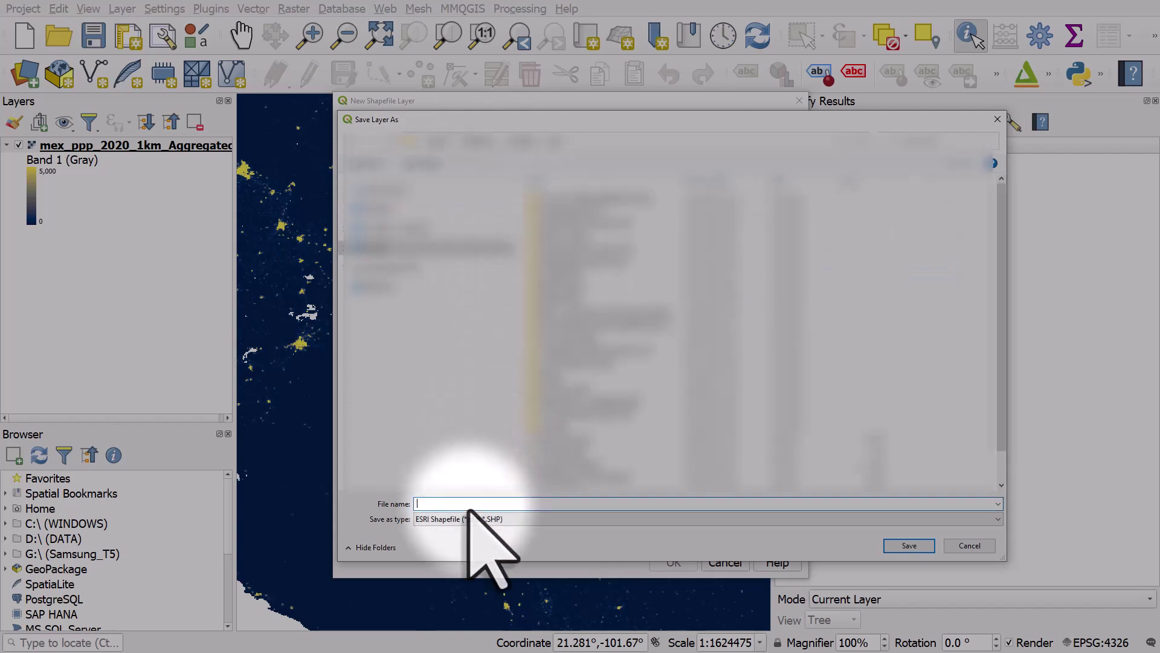
text(mexico-shape-1)
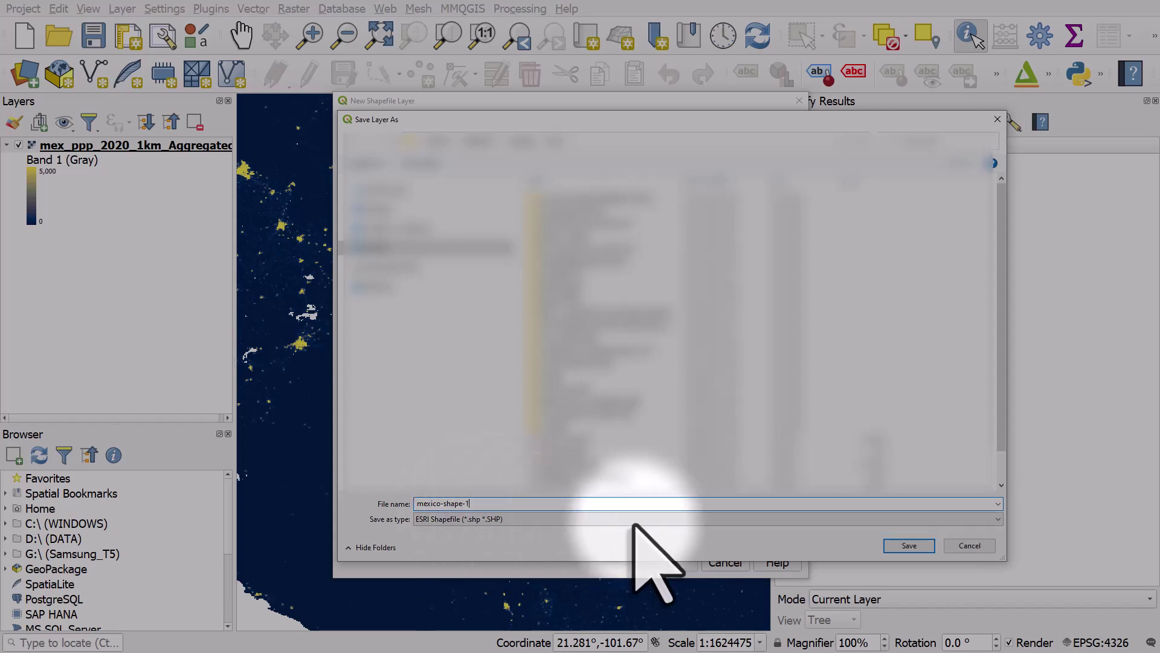
click(909, 546)
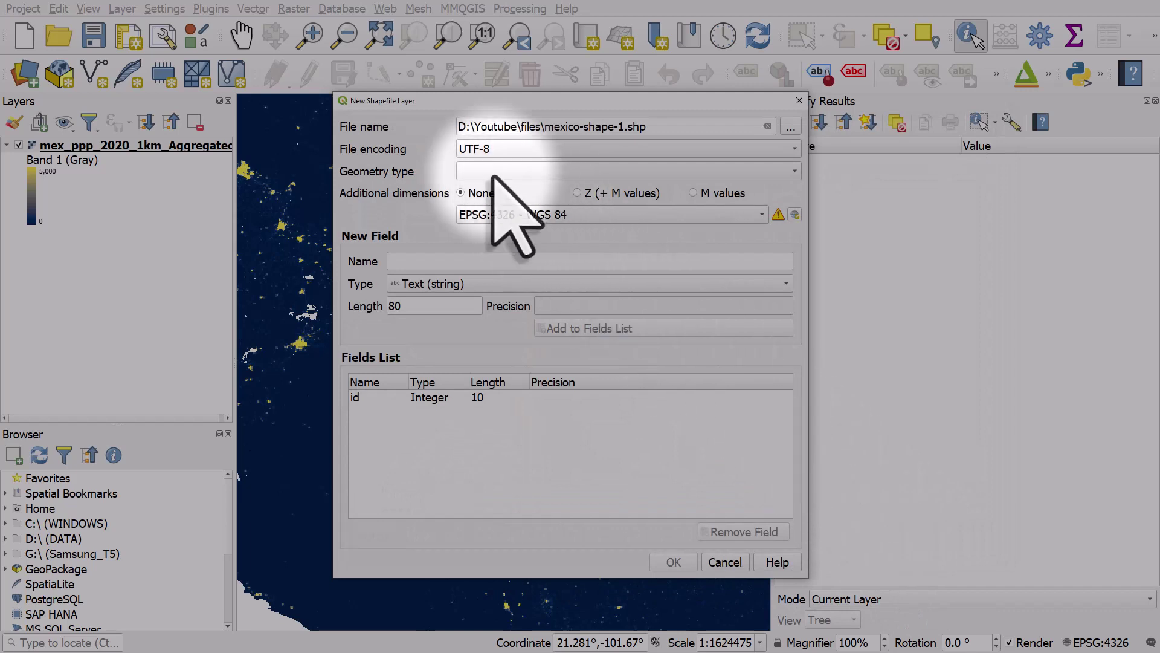
Step: Set the geometry type to Polygon and create the layer in EPSG:4326
click(507, 174)
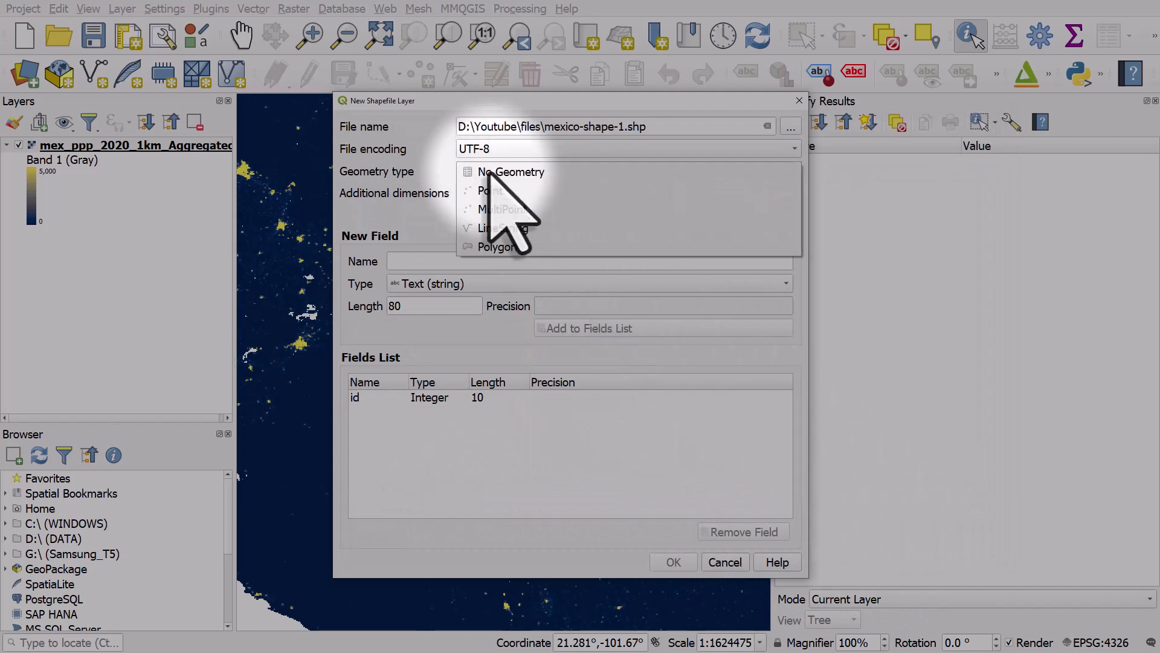
click(527, 248)
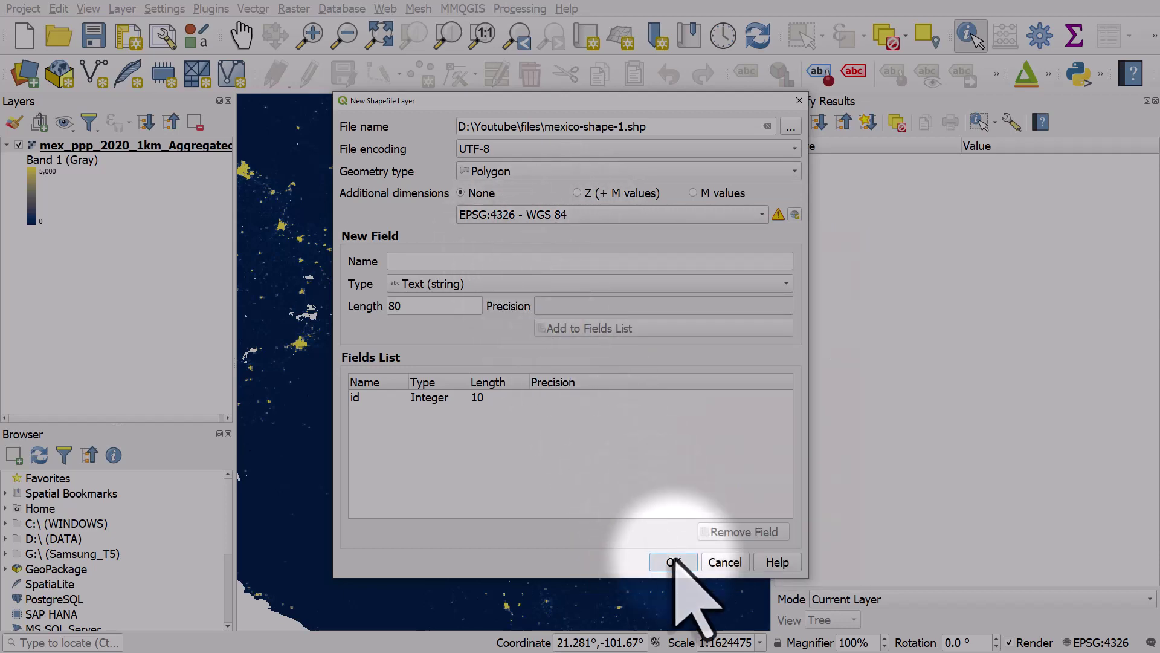
click(675, 562)
Step: Start editing mexico-shape-1 and trace a polygon around the central Mexico City urban cluster
click(95, 145)
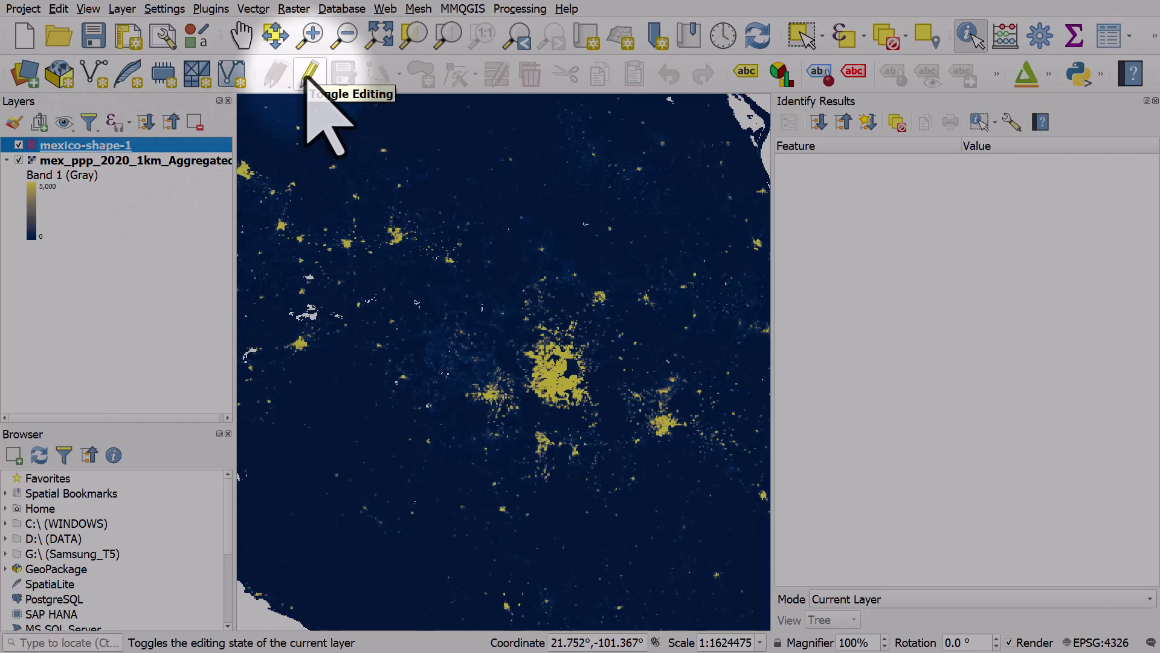
right_click(161, 145)
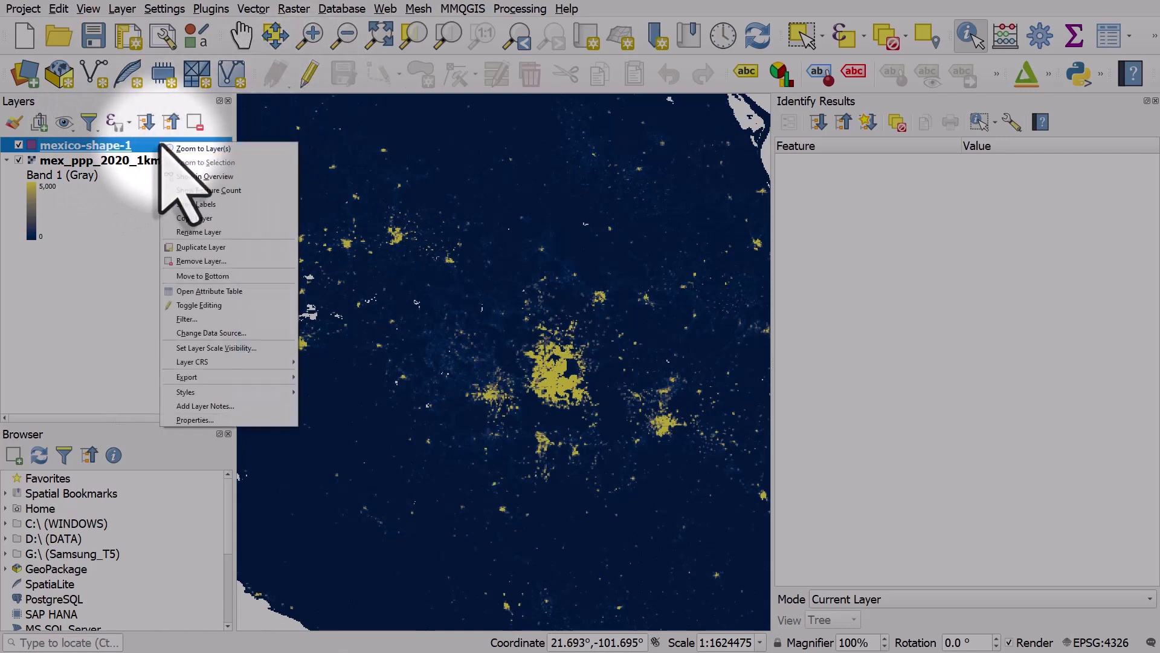
click(211, 305)
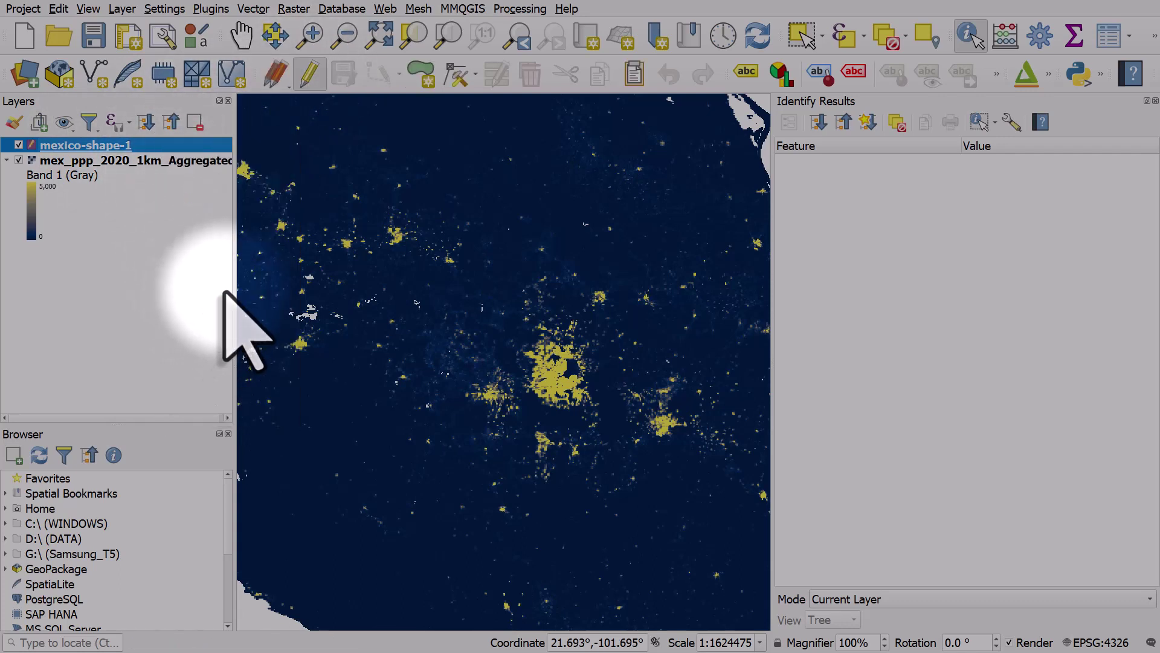
click(417, 85)
click(614, 300)
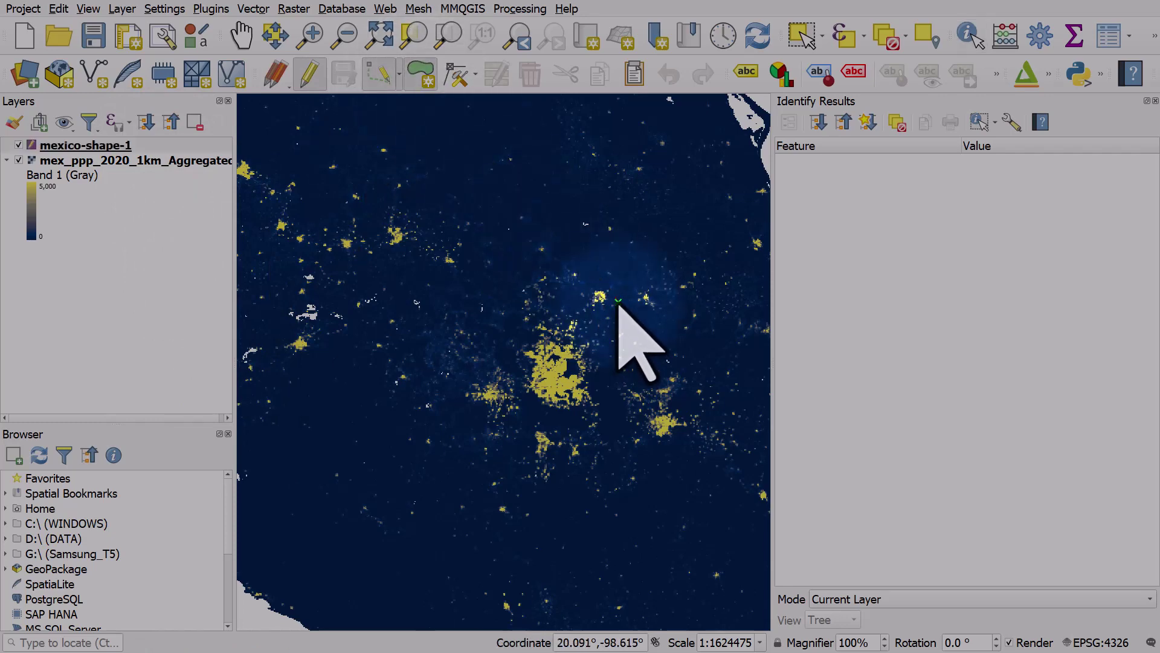
click(579, 290)
click(575, 298)
click(529, 320)
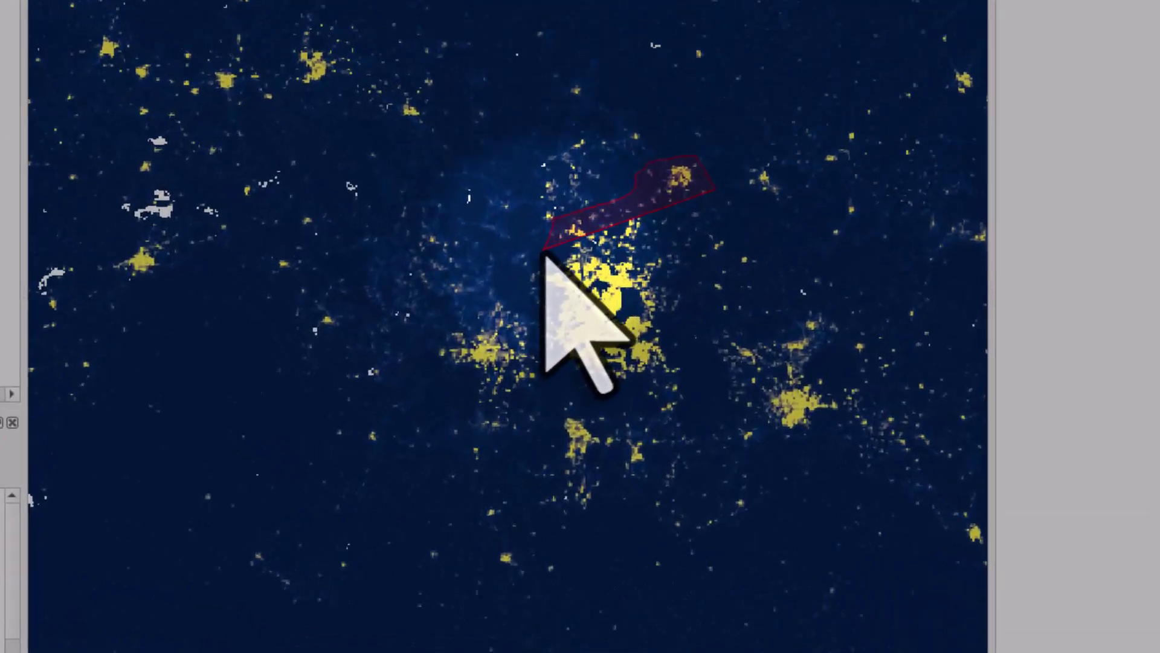
click(537, 260)
click(494, 286)
click(450, 323)
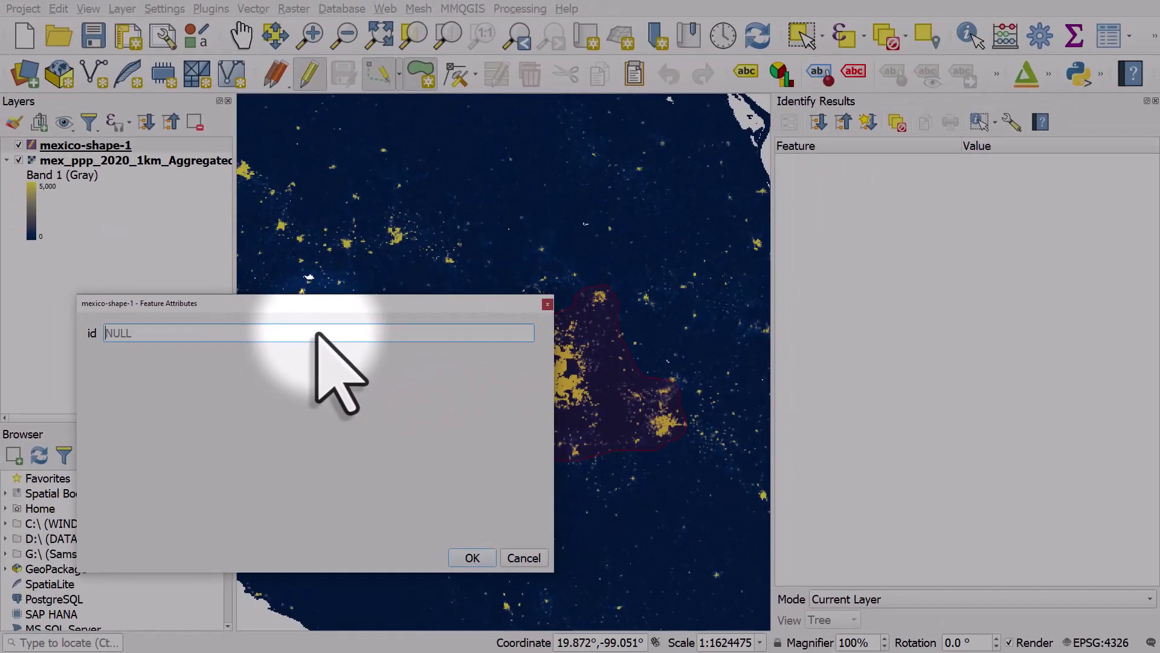
Step: Give the new polygon id 1, then stop editing and save the layer edits
text(1)
click(475, 558)
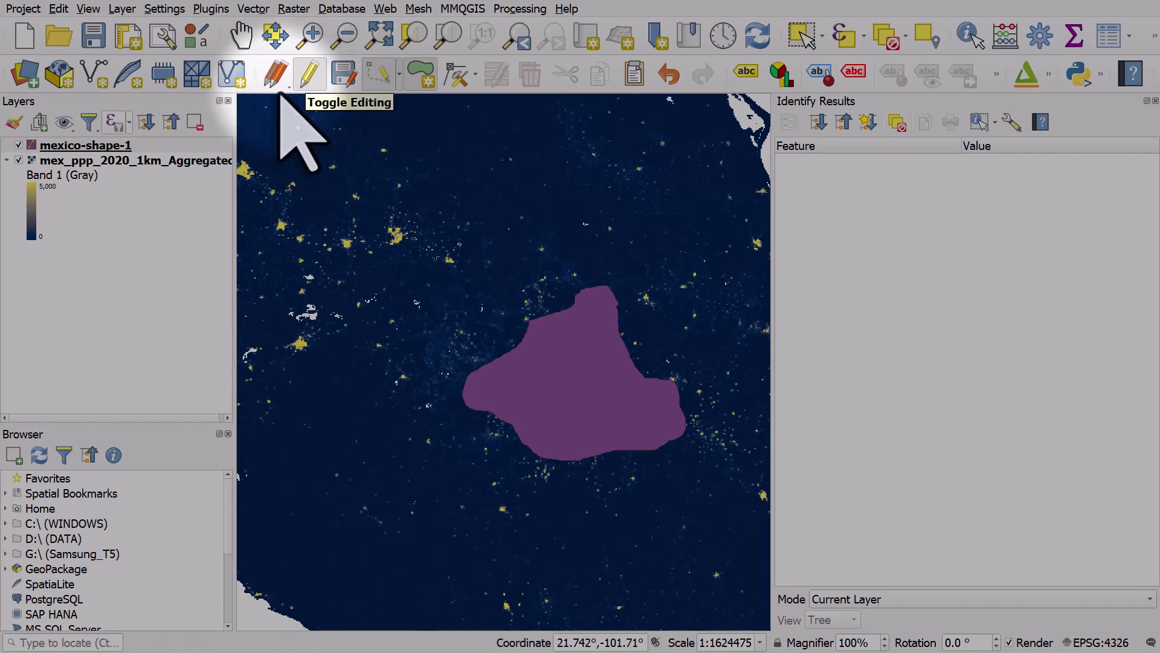
right_click(106, 146)
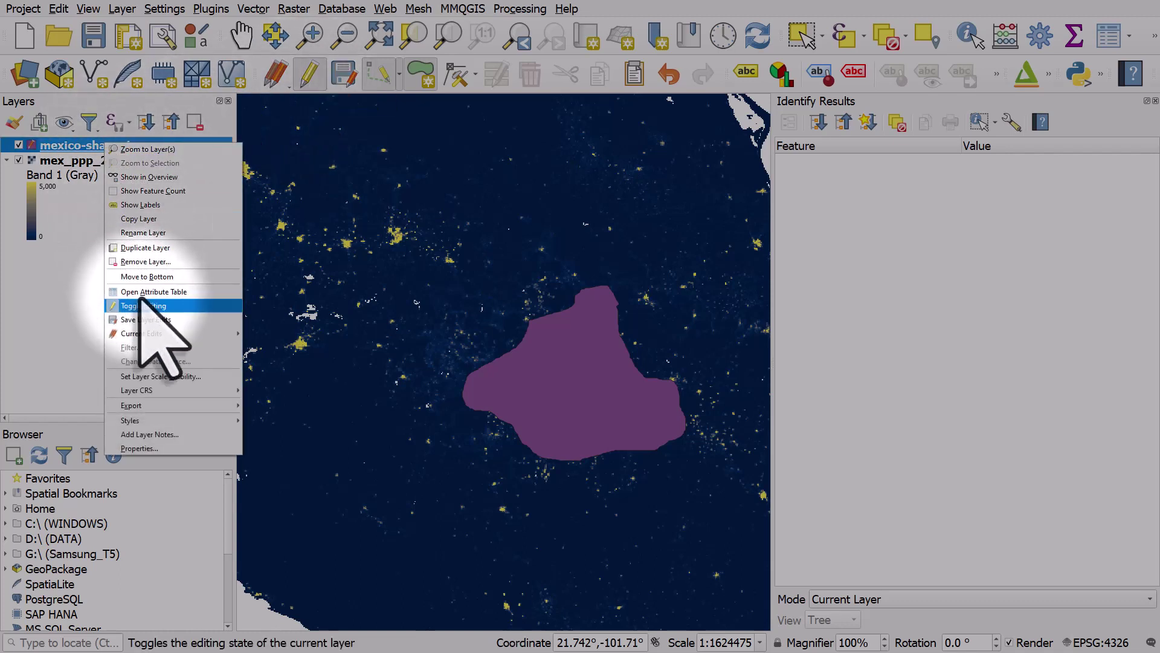
click(142, 305)
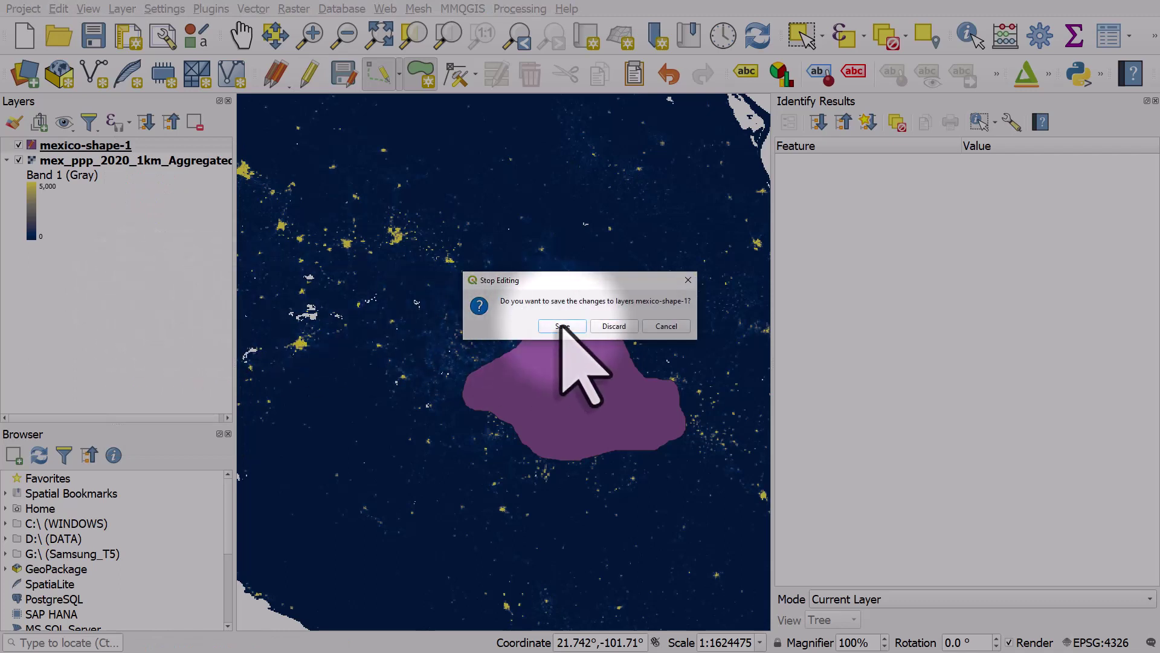
click(562, 326)
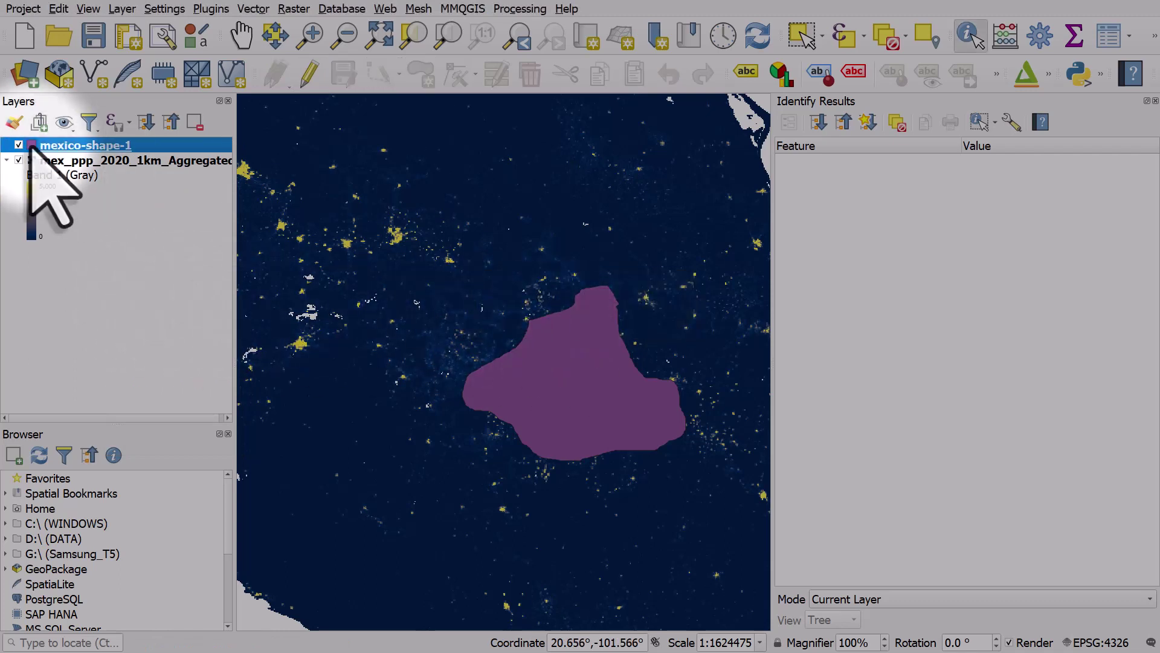
Step: Give the mexico-shape-1 polygon a transparent fill and a red outline
double_click(31, 146)
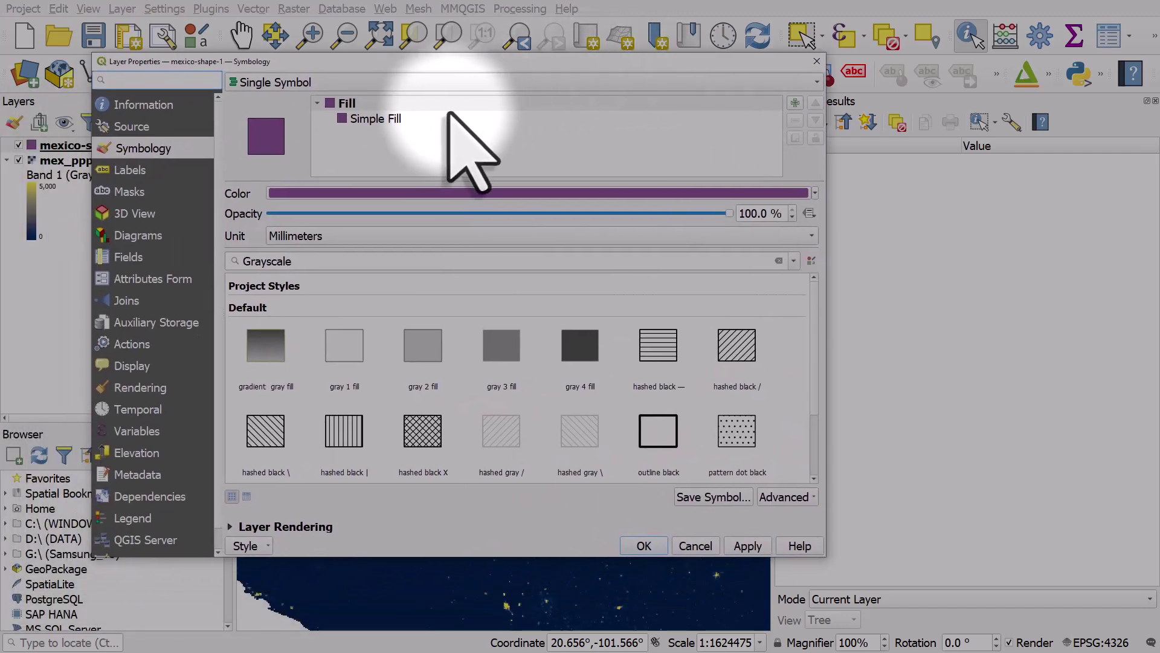
click(450, 118)
click(787, 221)
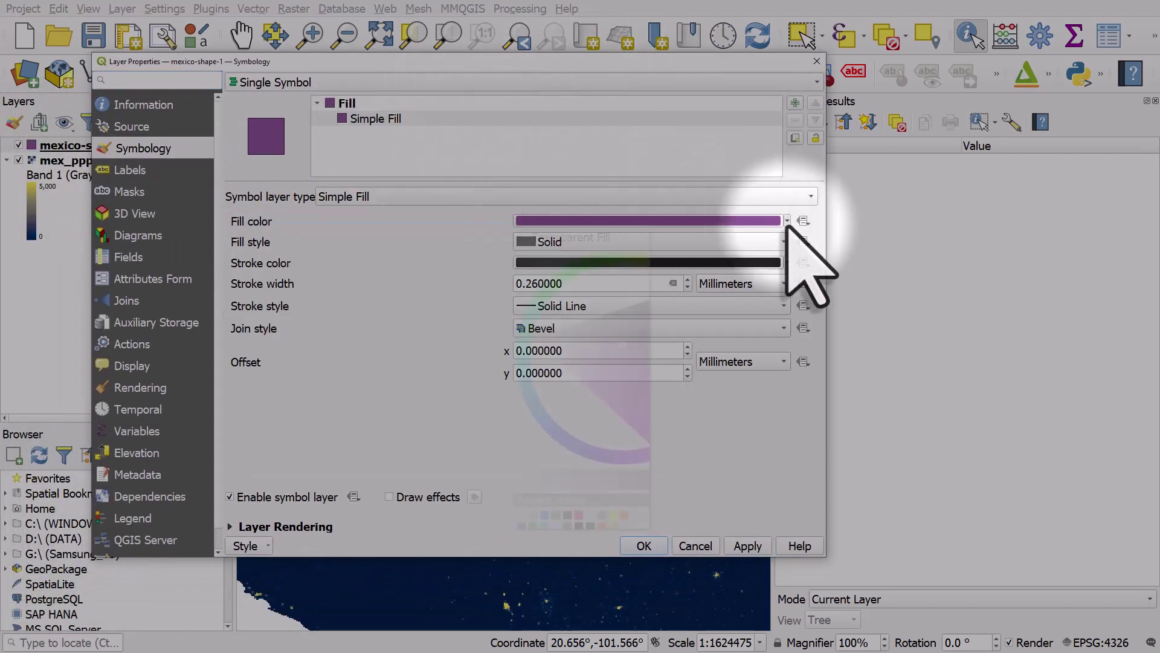
click(631, 237)
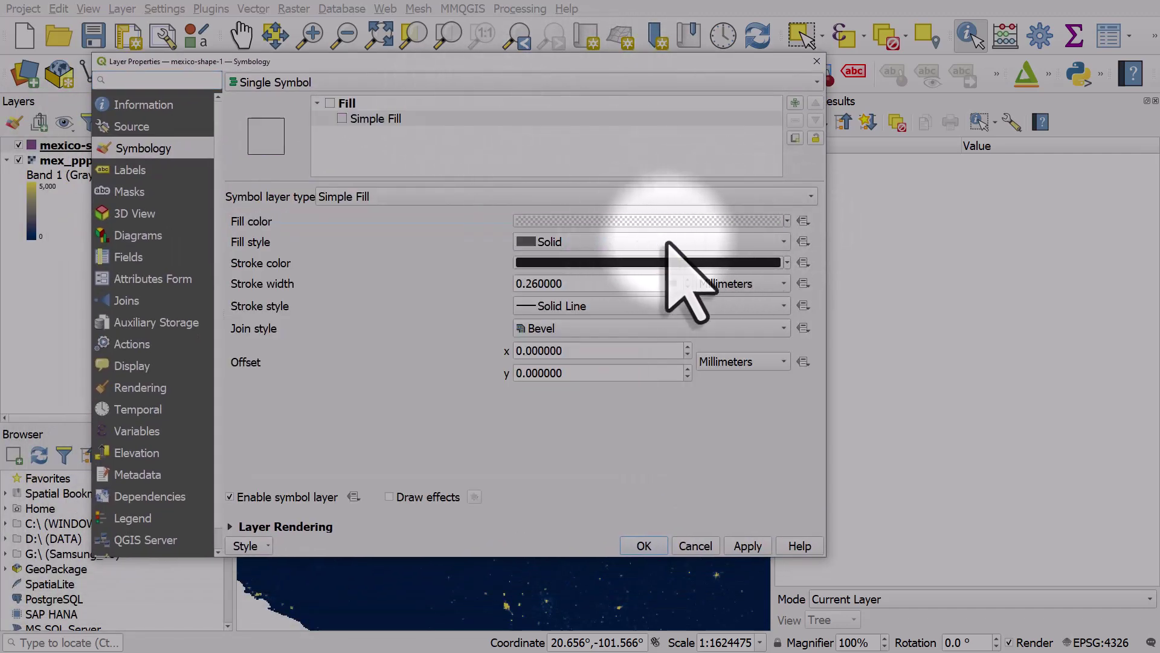
click(787, 262)
click(579, 556)
scroll(680, 284, up, 6)
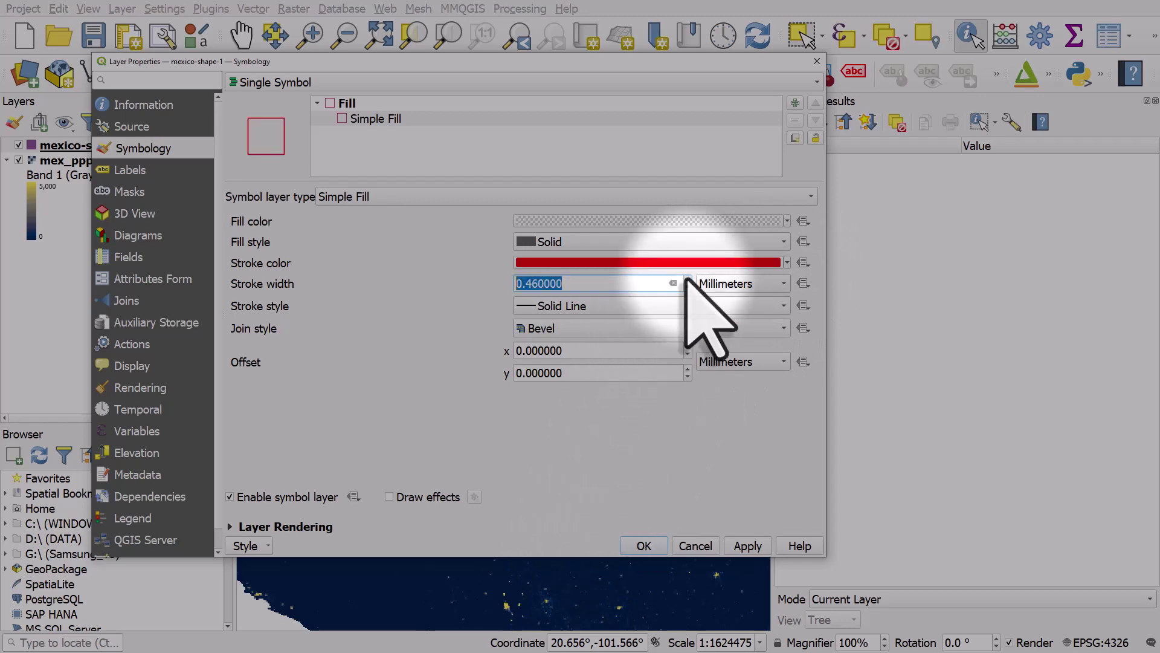
click(644, 546)
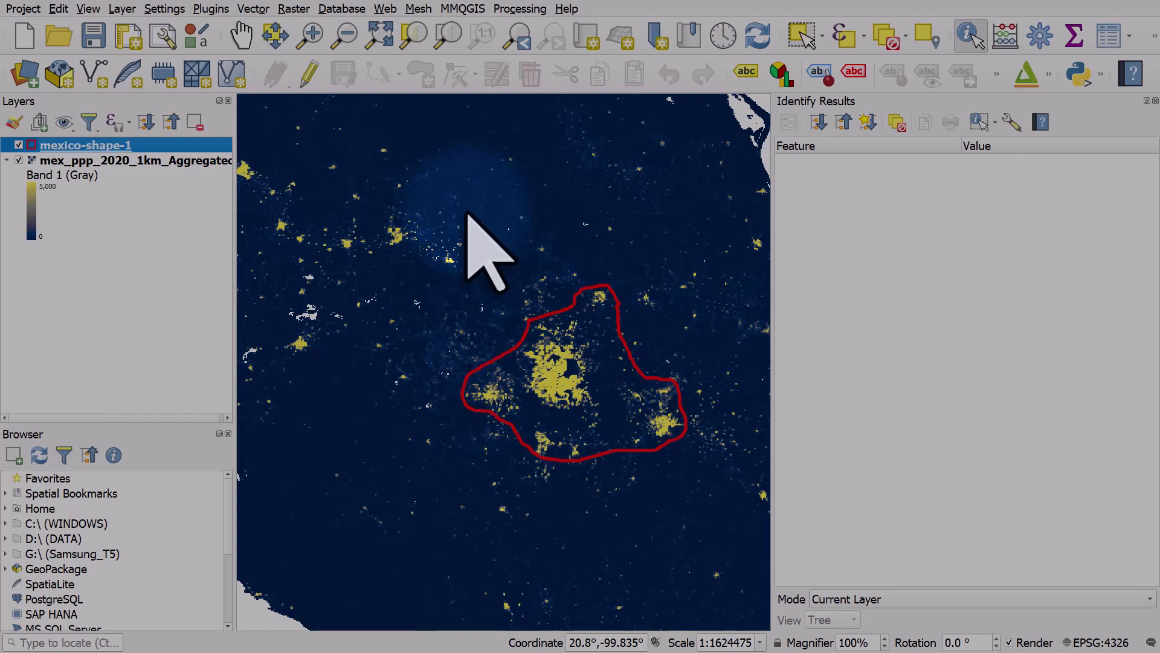
Step: Find and open the Zonal statistics algorithm in the Processing Toolbox
click(1039, 36)
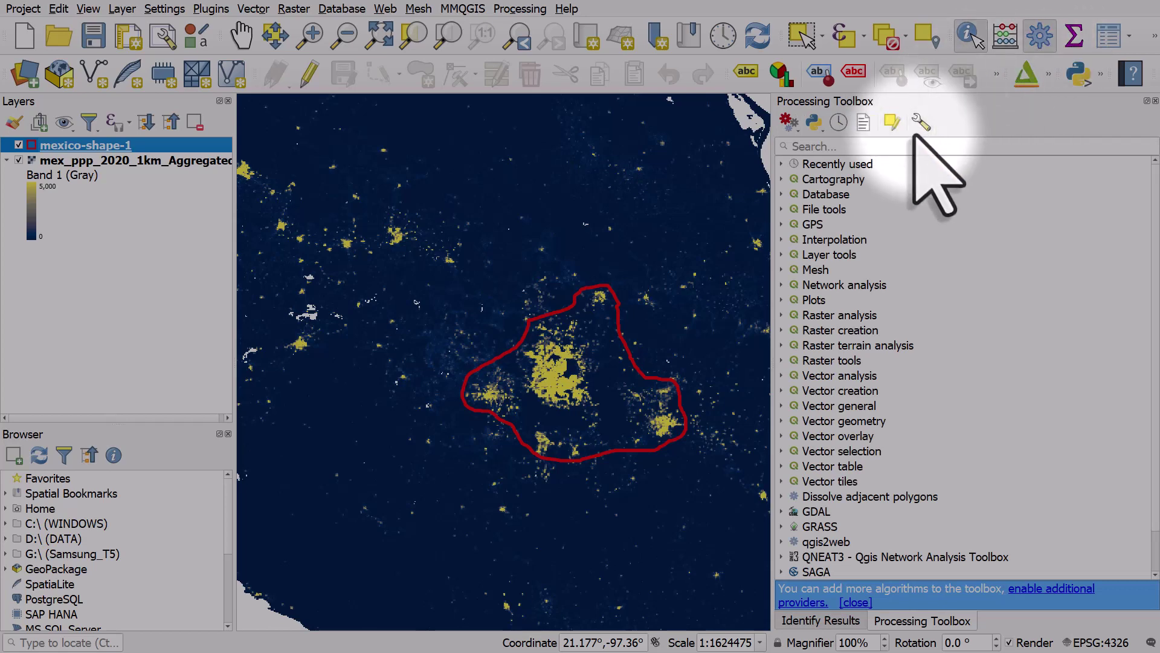
click(899, 147)
text(zons)
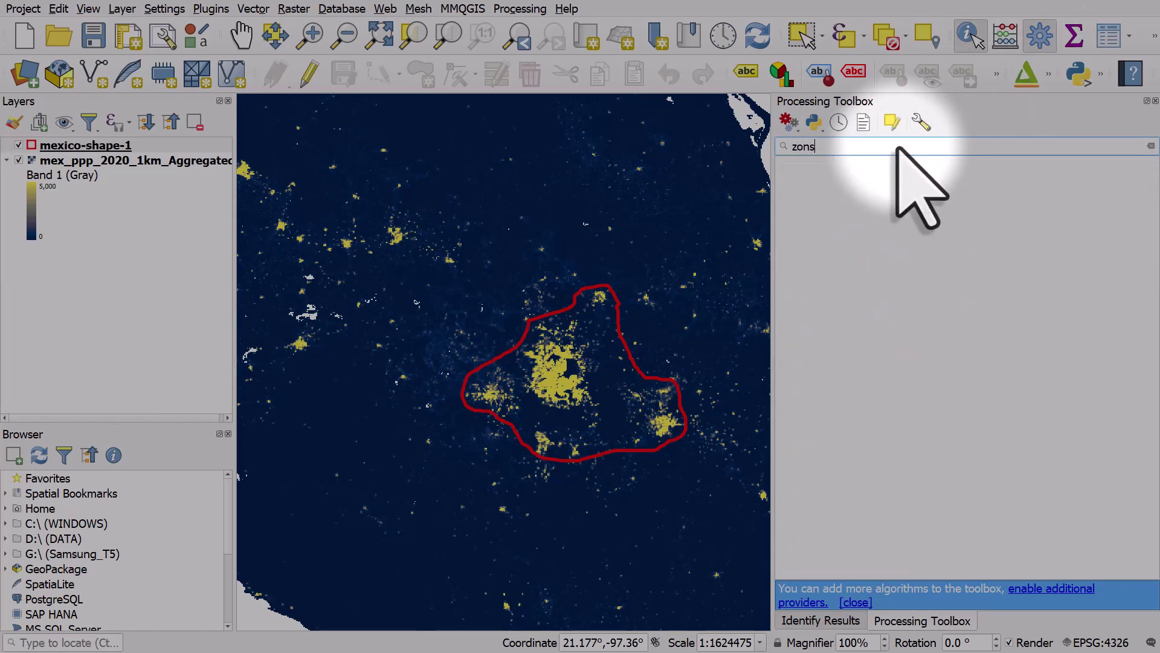
key(BackSpace)
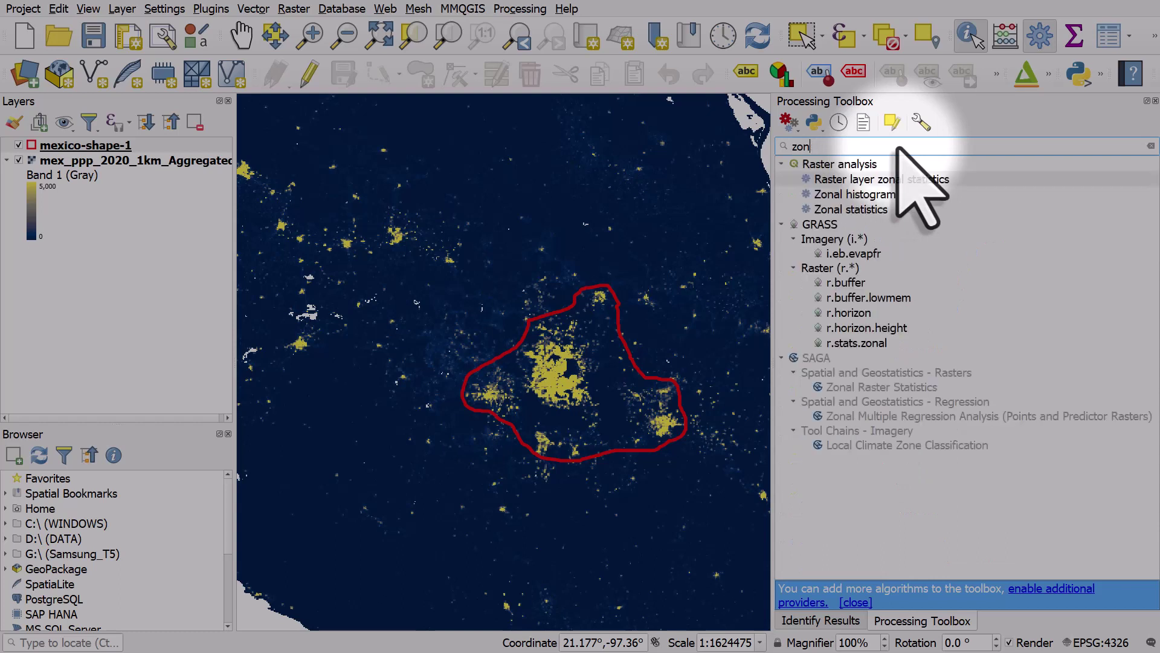
text(al)
click(871, 209)
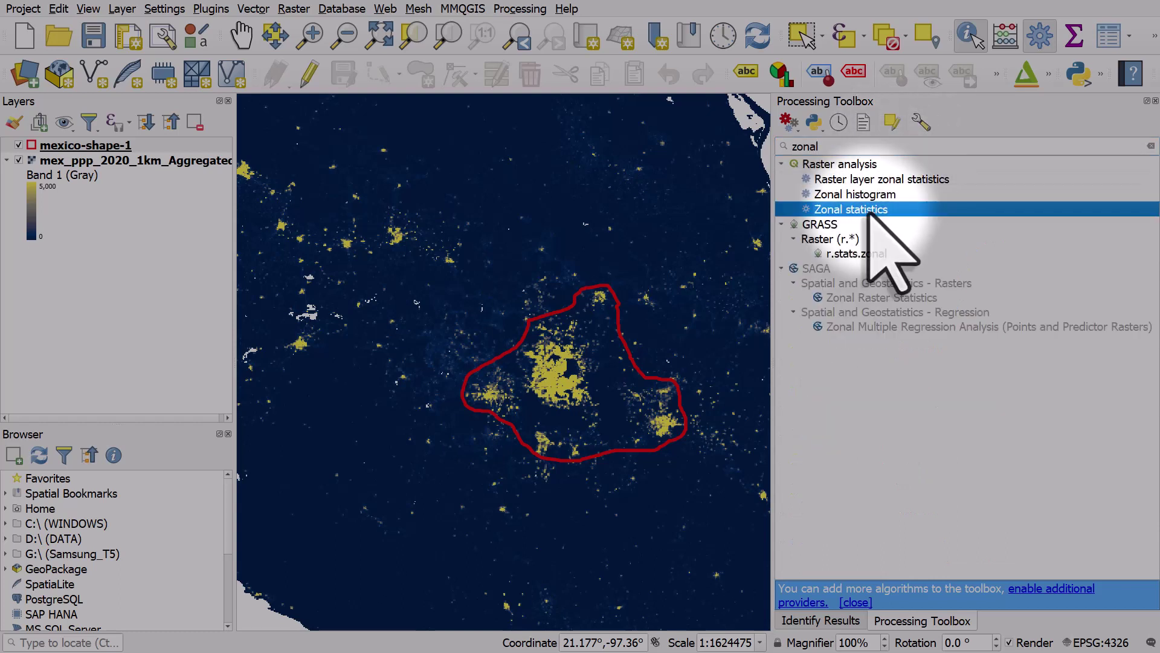
double_click(831, 209)
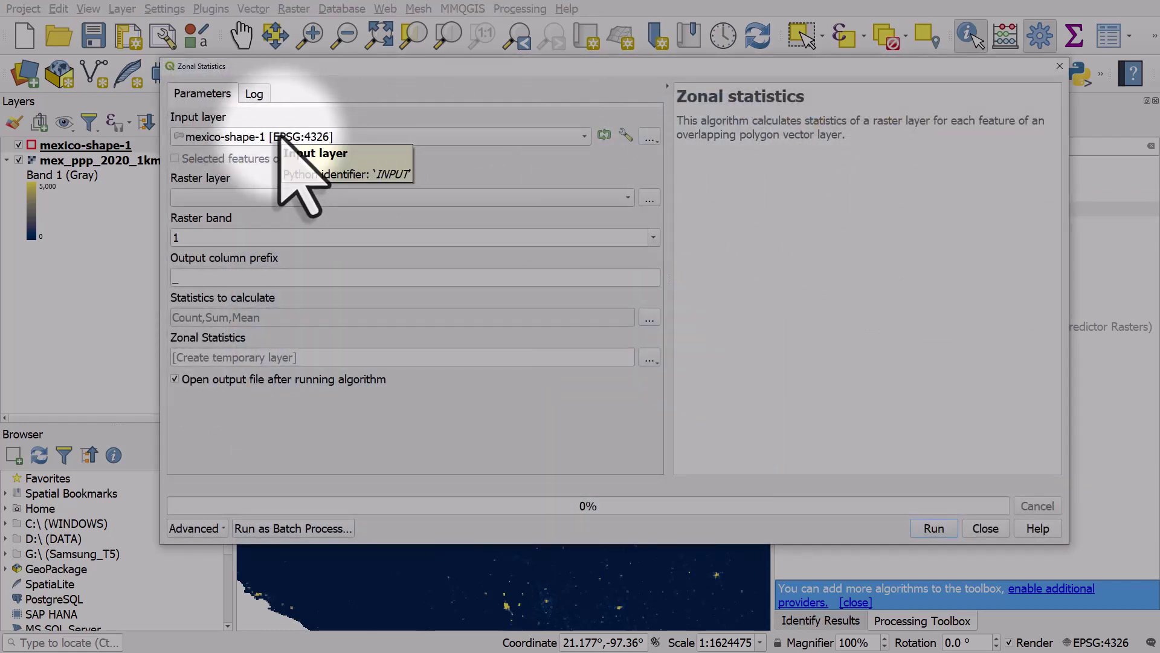
Step: Use mex_ppp_2020_1km_Aggregated as the raster and calculate only the Sum statistic
click(281, 199)
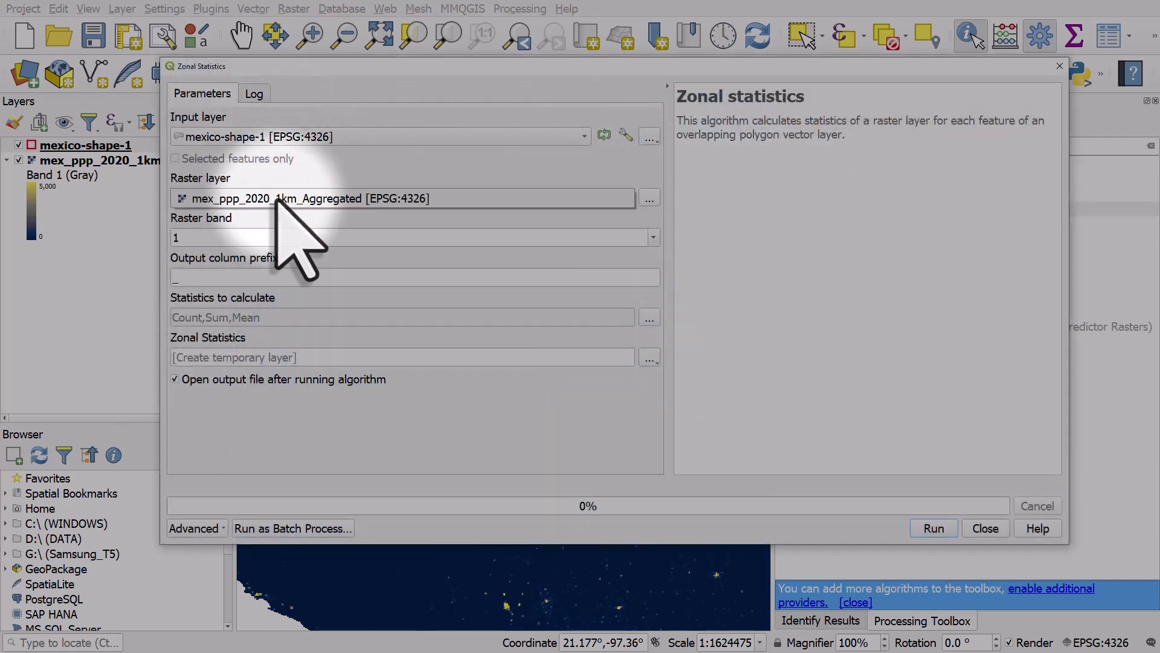
click(314, 200)
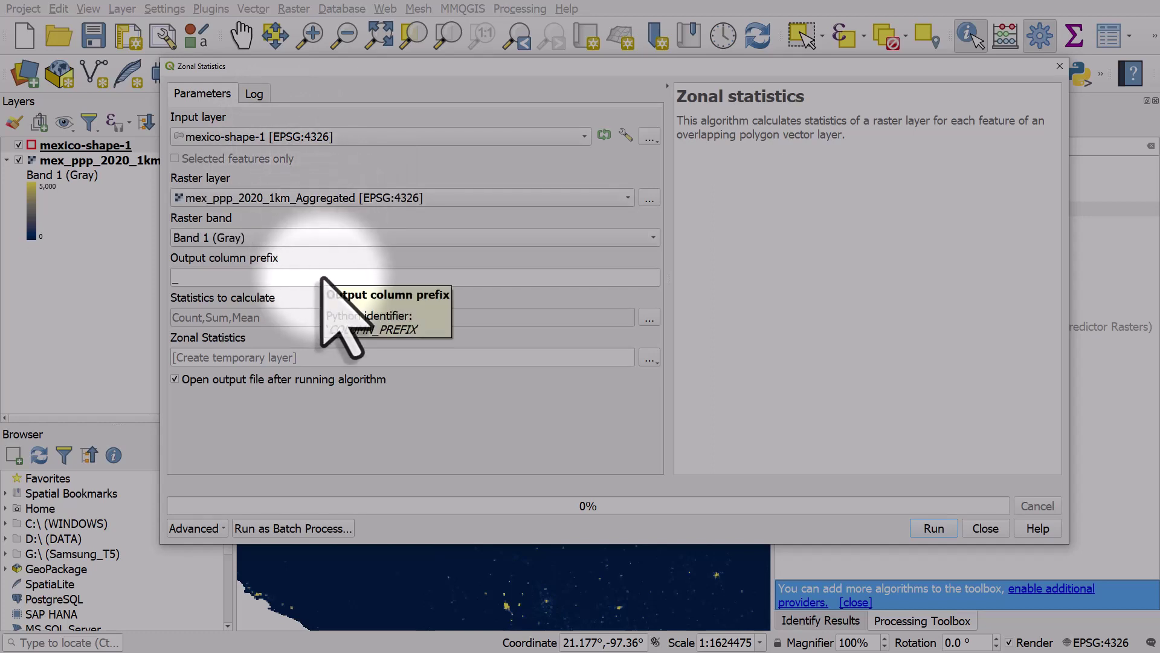
click(187, 280)
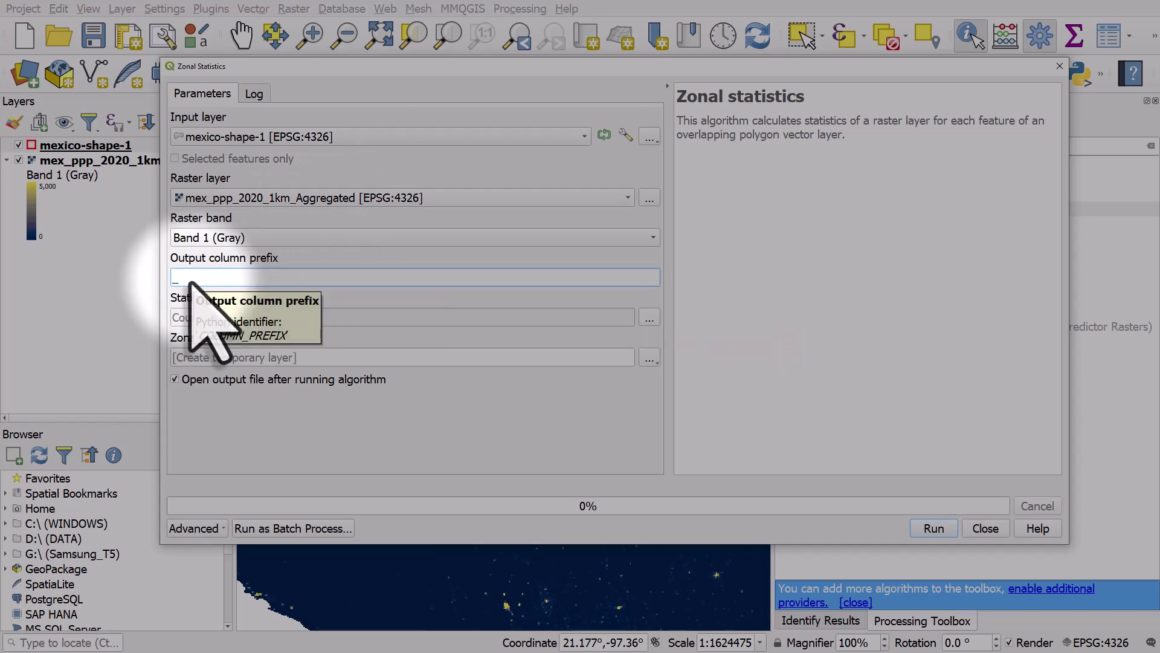
click(649, 318)
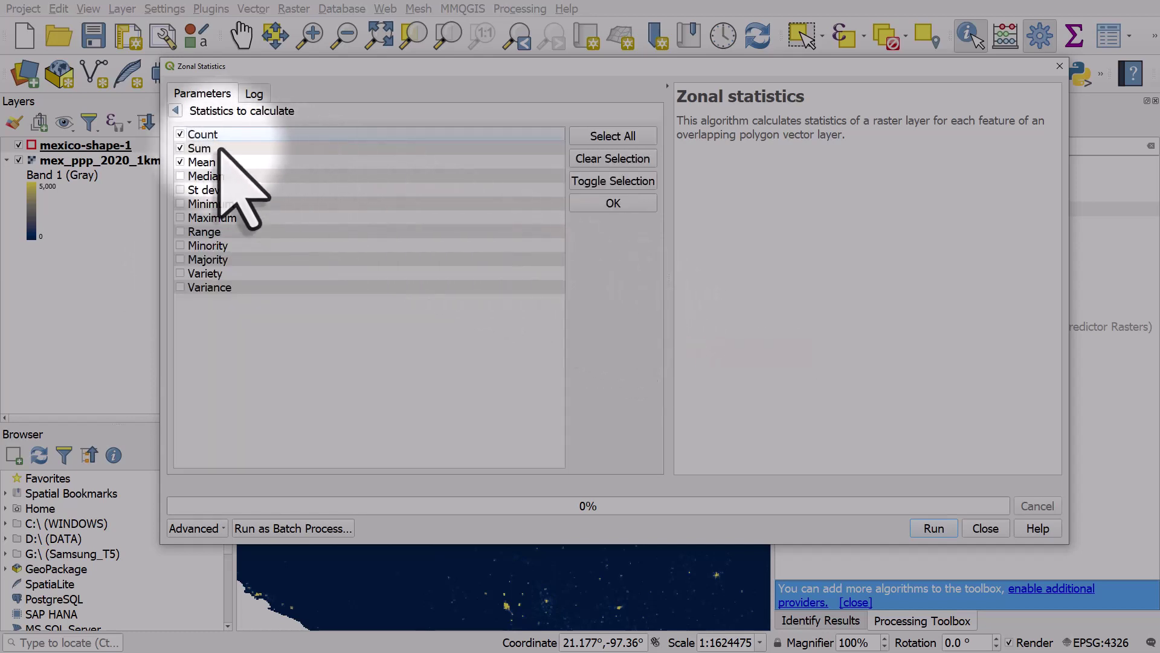
click(180, 135)
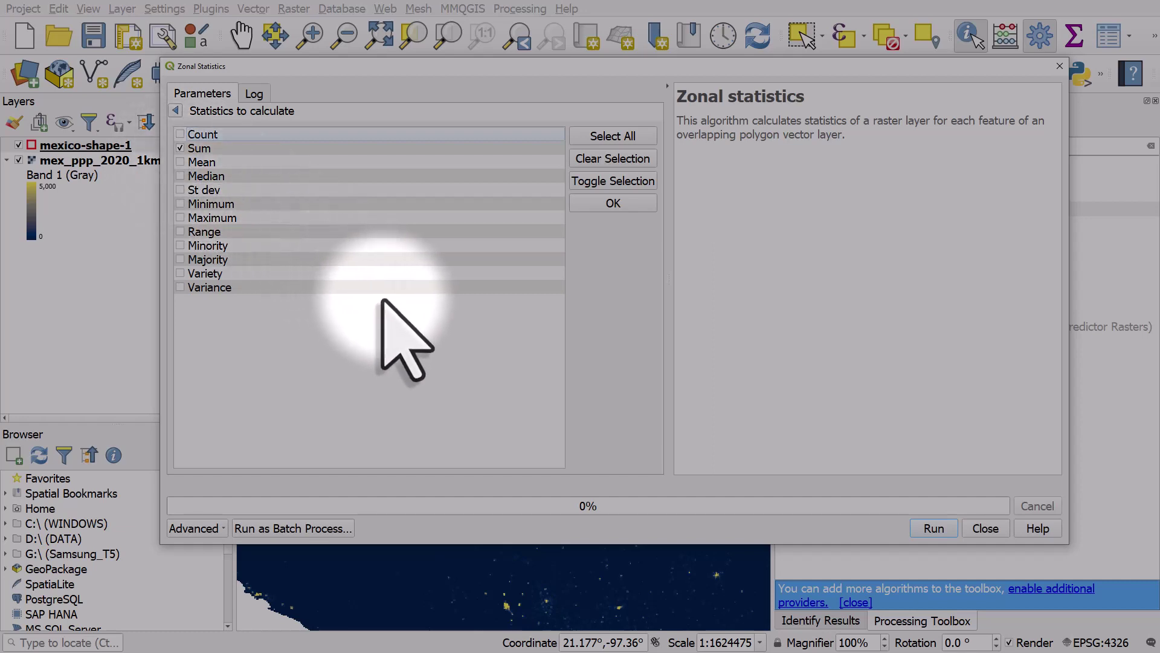
click(175, 111)
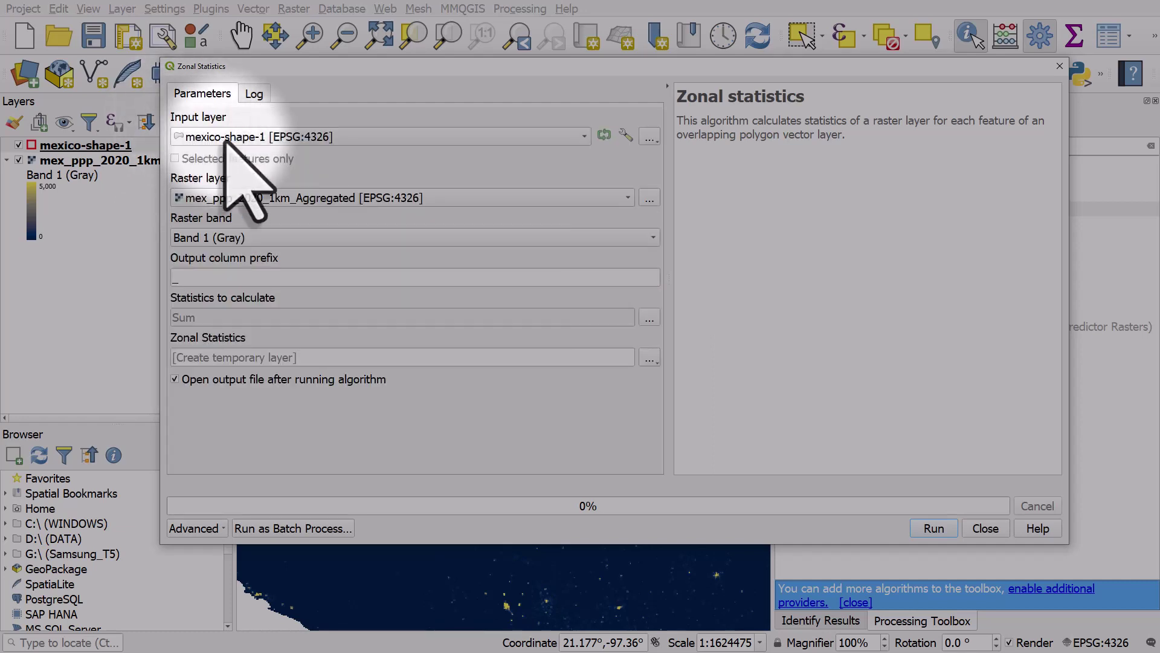
Step: Save the output to GeoPackage mex-urban-population-test and run the algorithm
click(650, 358)
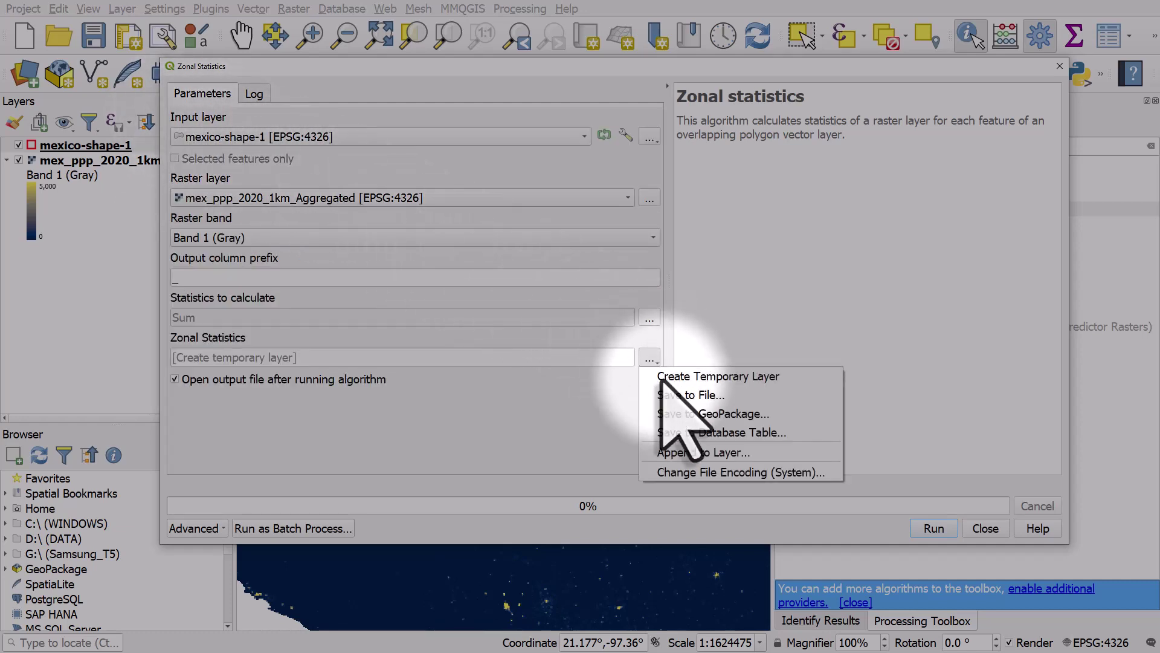
click(677, 413)
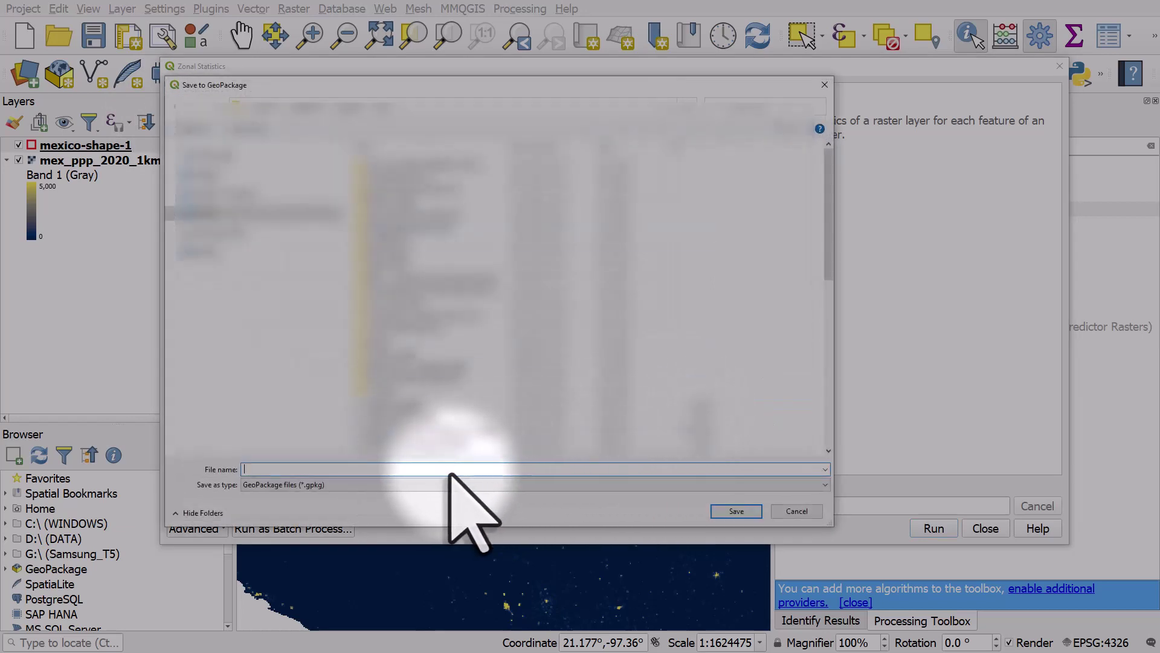
text(mex-urban-population-test)
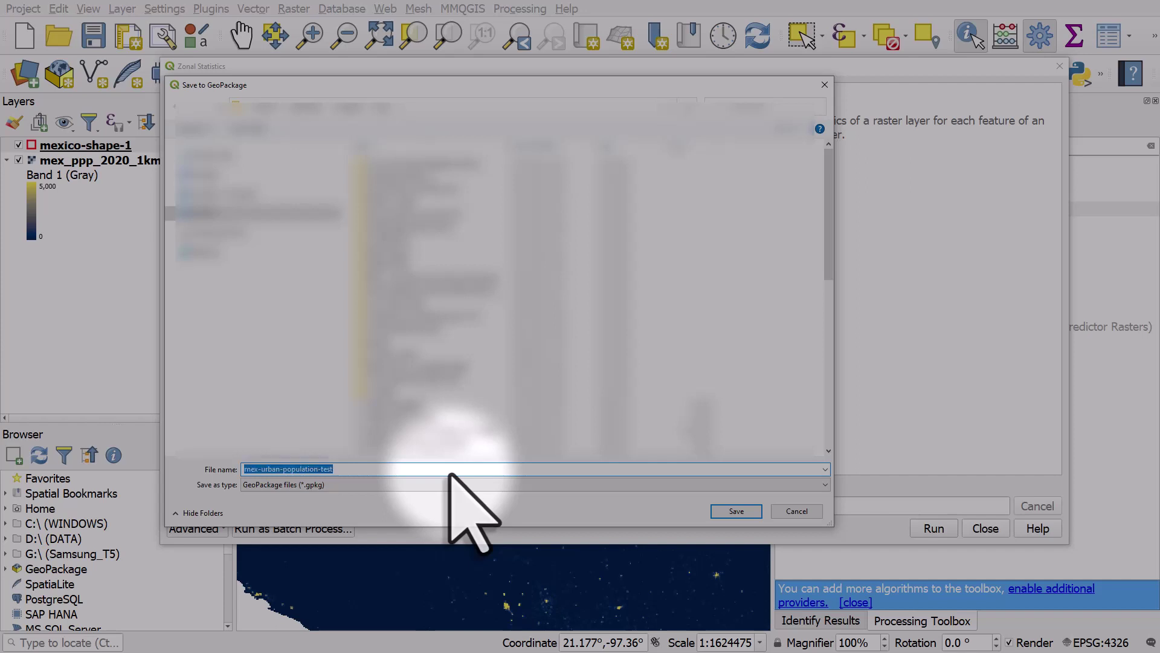
key(Return)
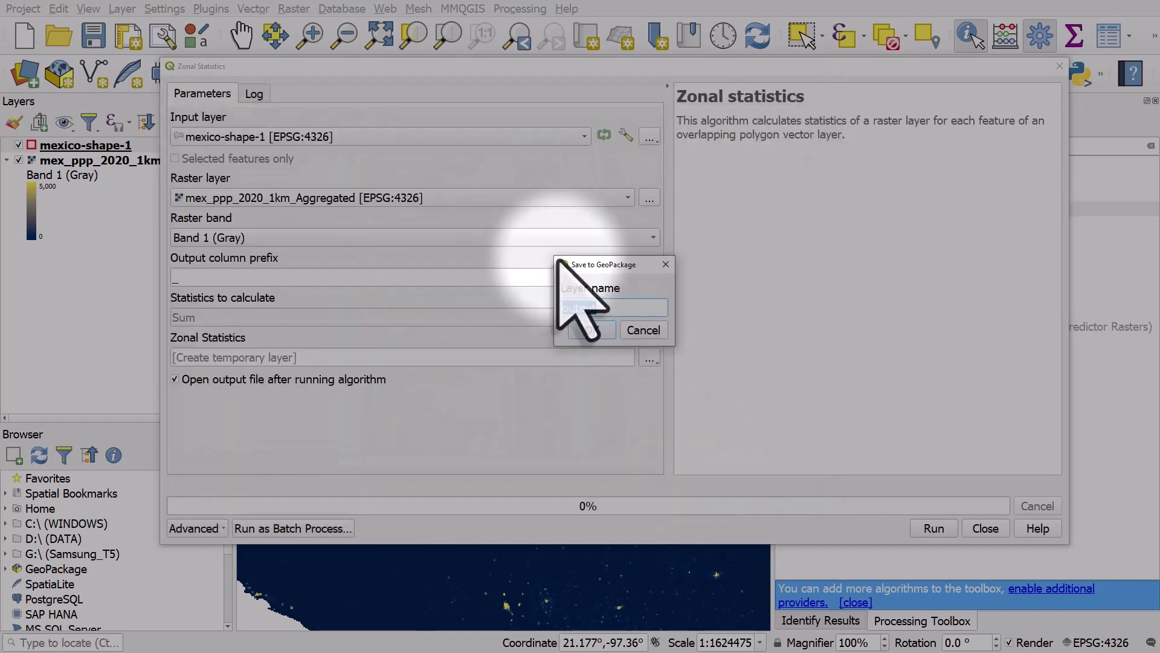
text(mex-urban-population-test)
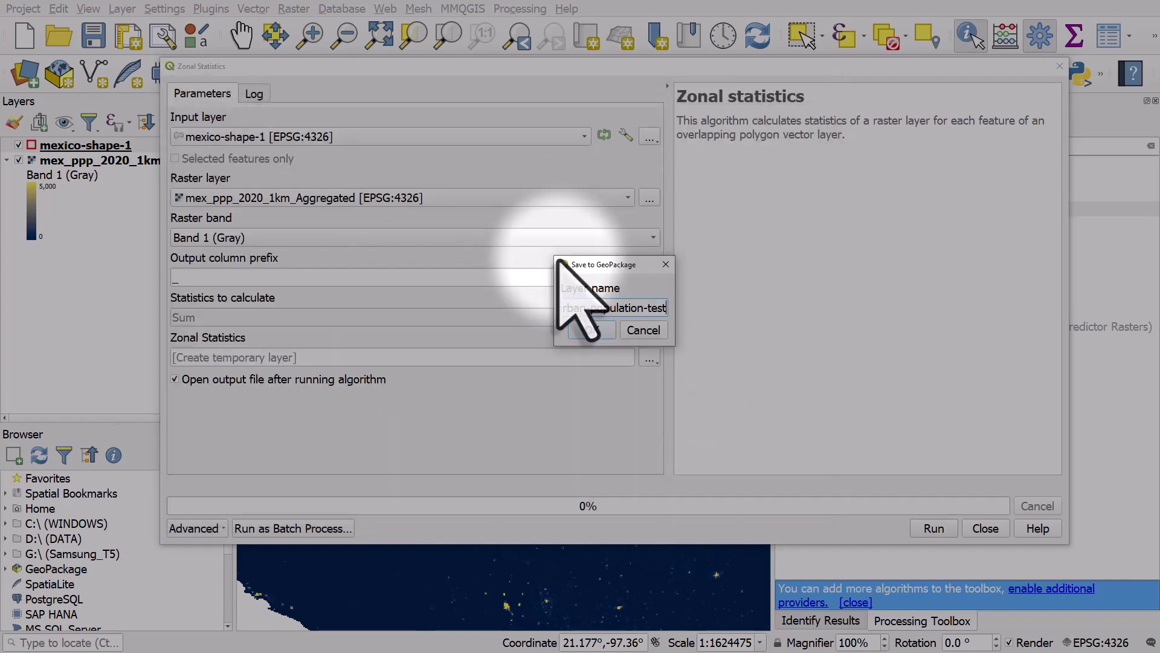
click(589, 331)
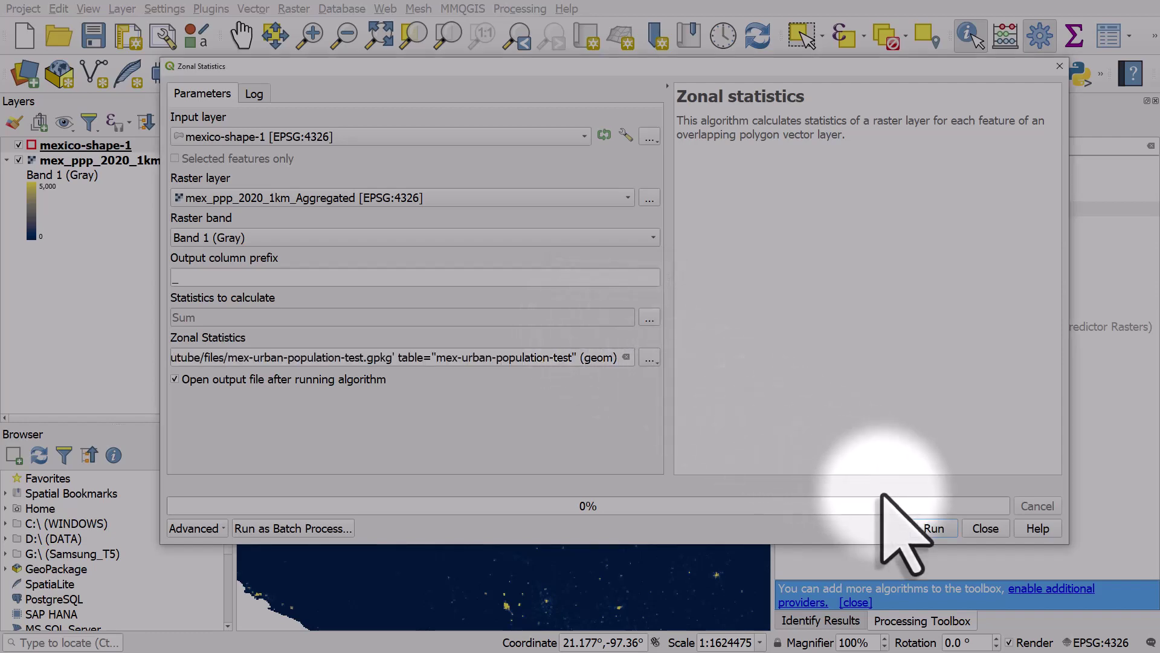
click(933, 528)
Step: Open the mex-urban-population-test attribute table, widen _sum to read 31952318.62962158, then close it
click(985, 529)
click(86, 147)
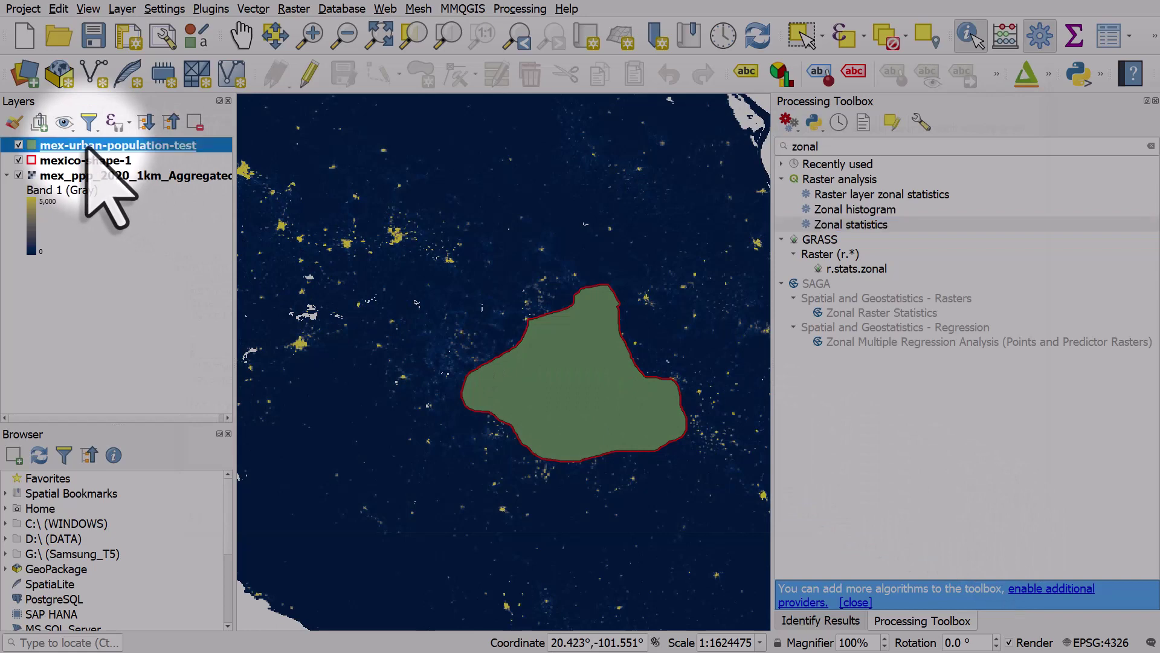
click(1109, 37)
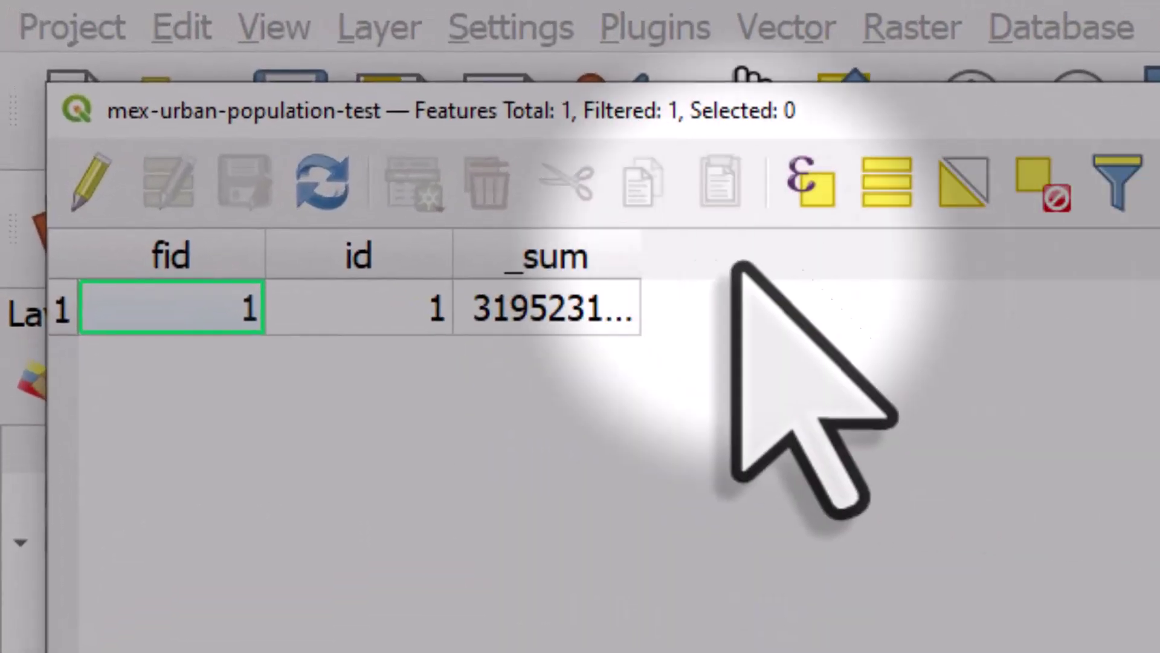
drag(639, 257, 1078, 291)
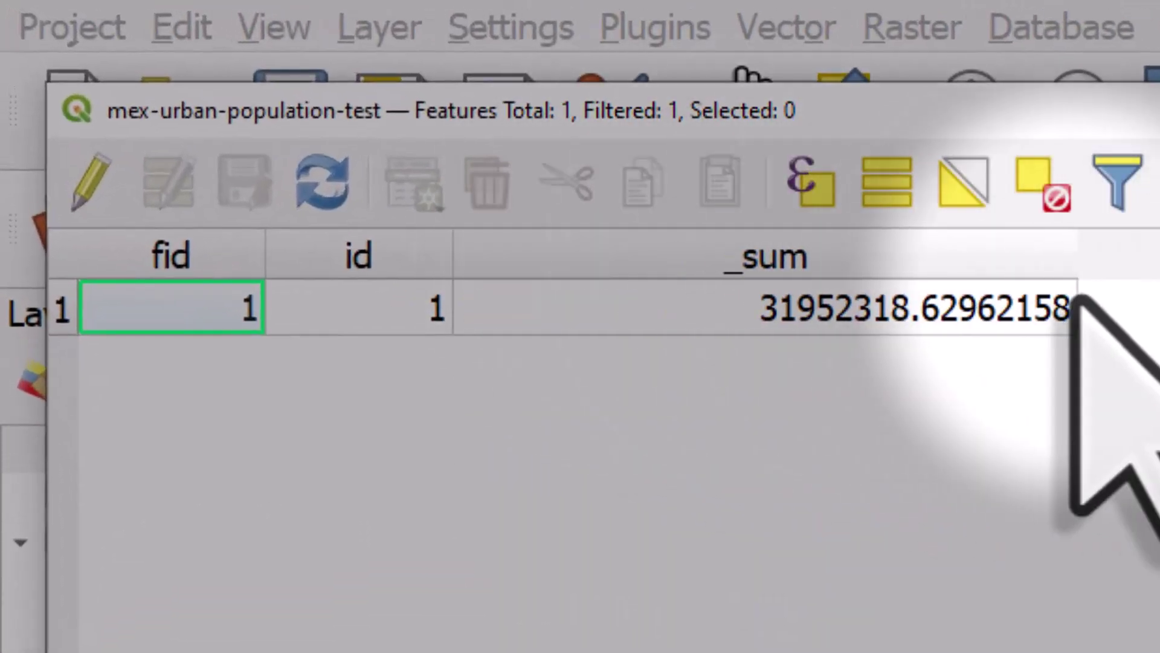
click(795, 330)
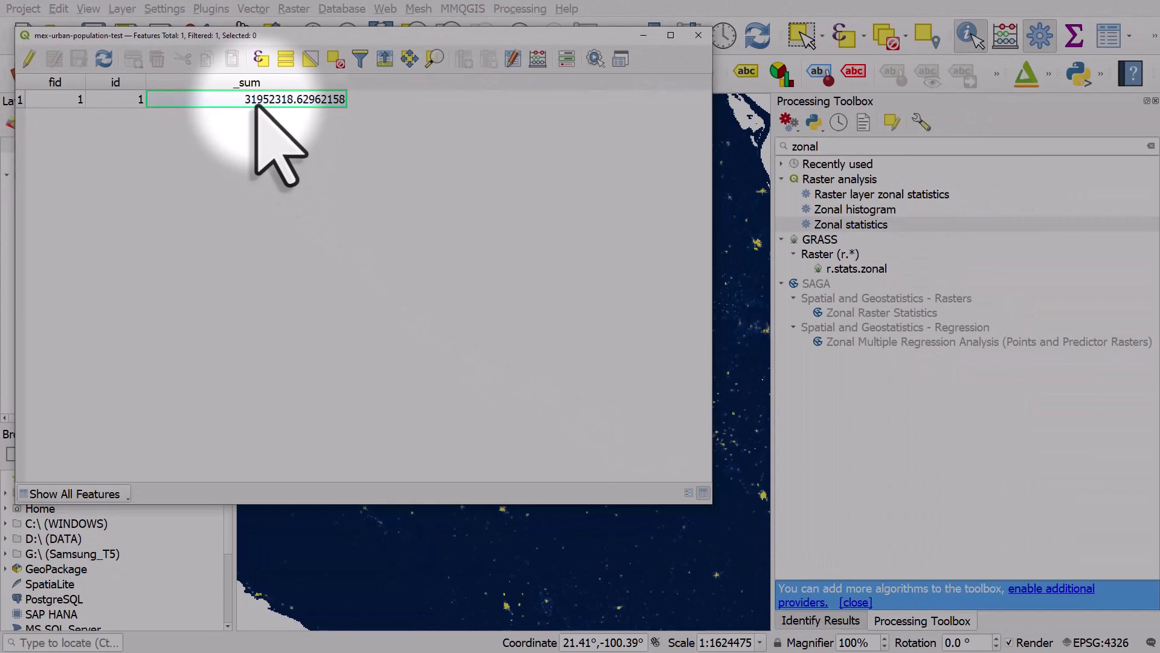
click(698, 35)
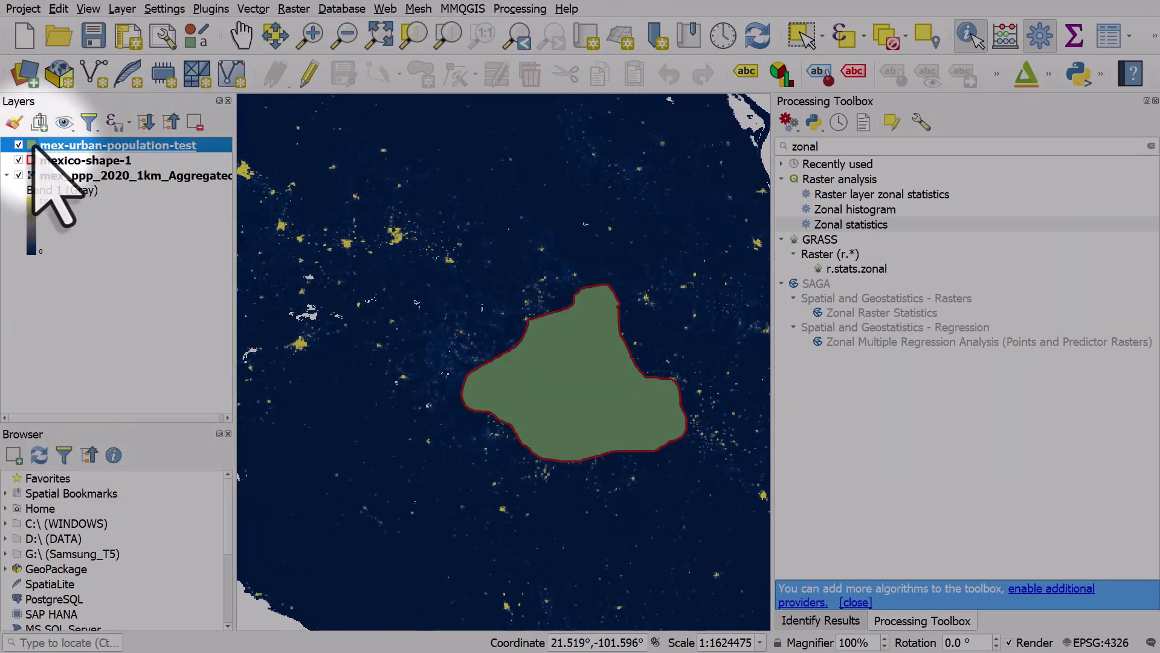
Step: Make the mex-urban-population-test fill transparent and change its outline colour
double_click(35, 146)
click(387, 119)
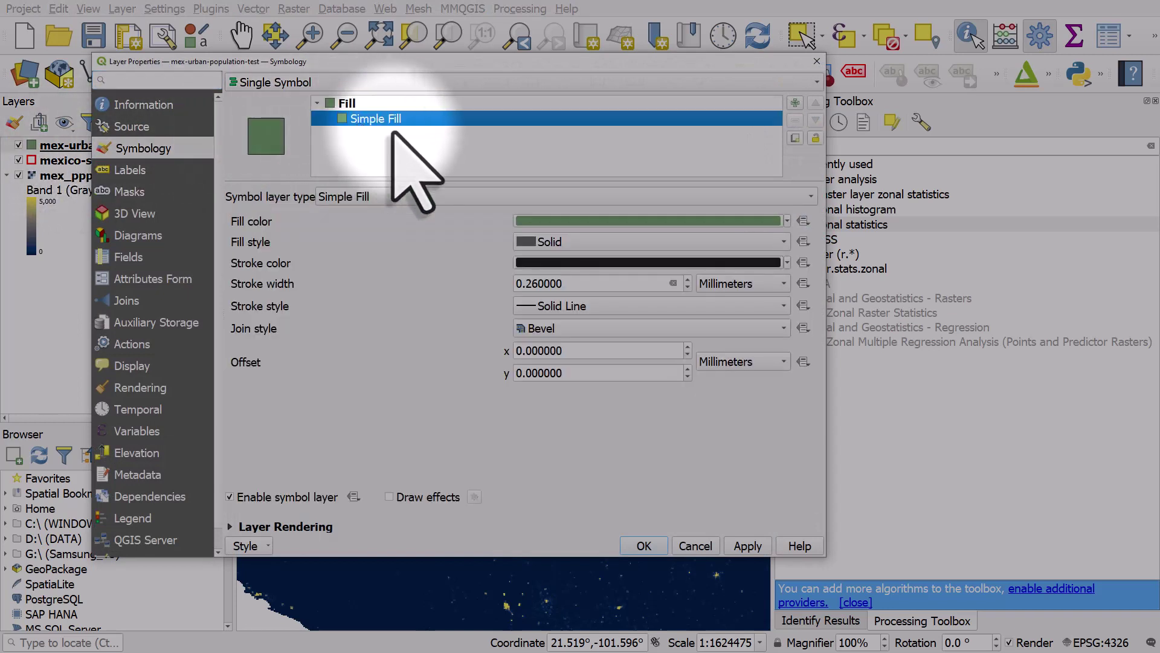
click(787, 220)
click(632, 238)
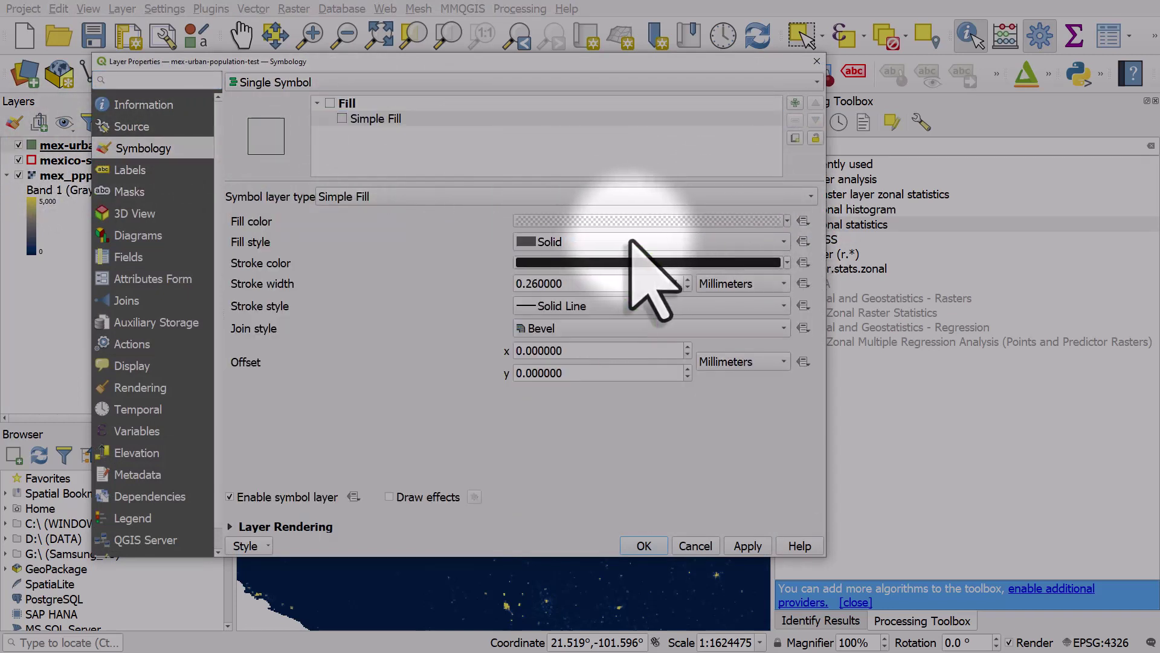
click(787, 262)
click(590, 557)
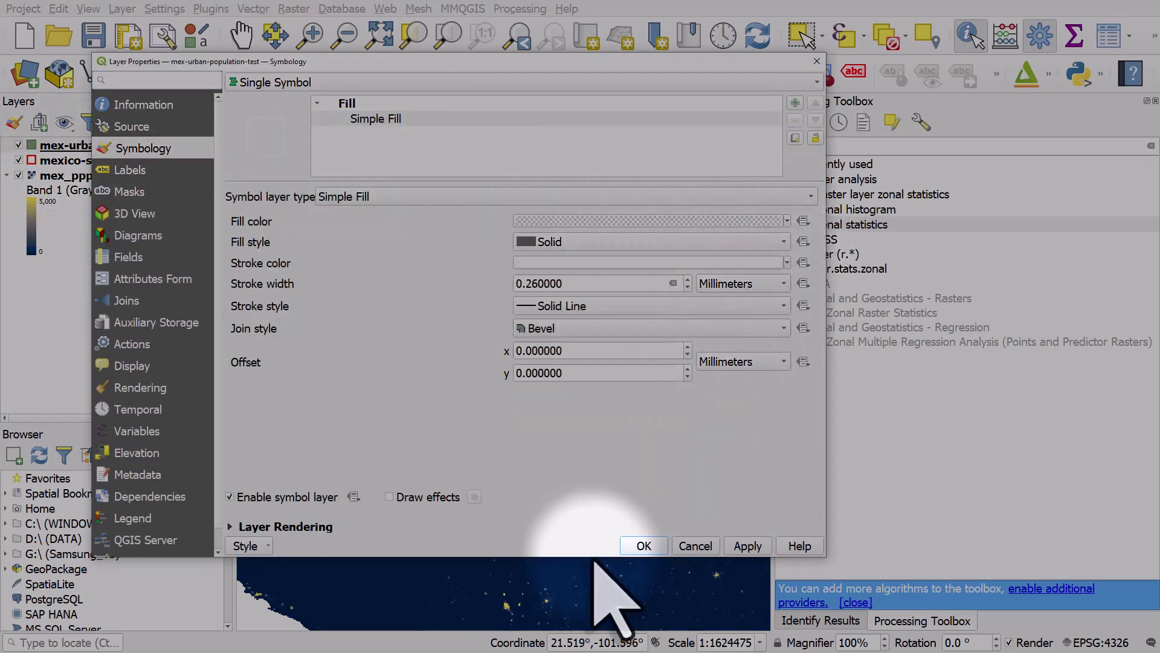
Step: Turn on Single Labels for the layer using the _sum field
click(151, 170)
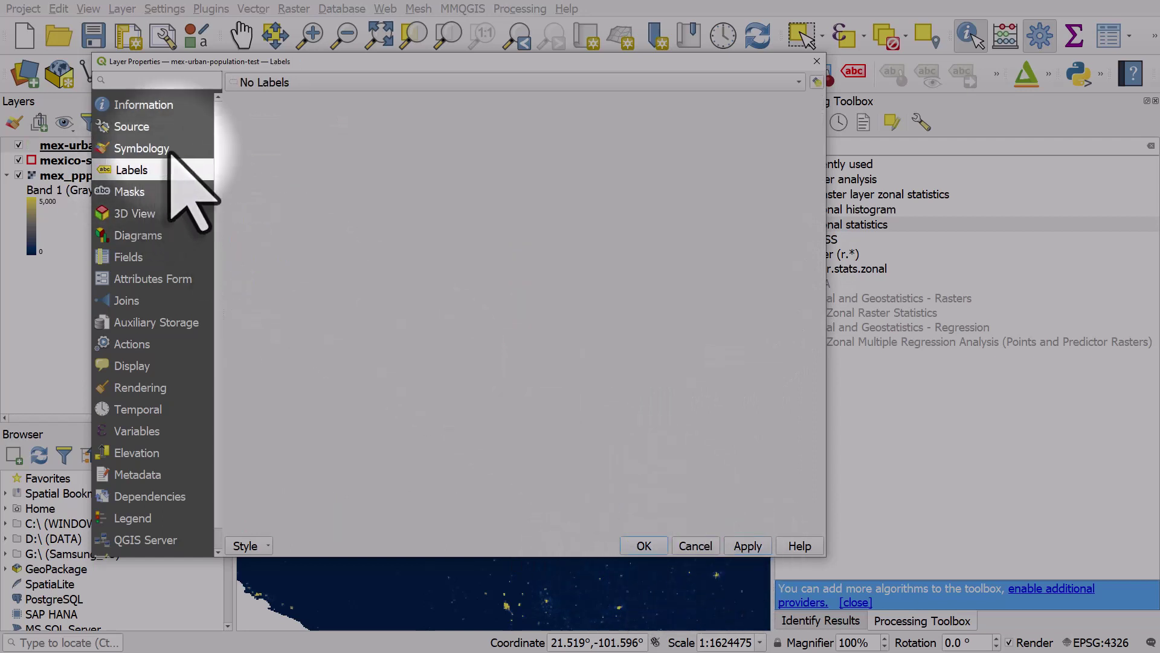
click(290, 83)
click(296, 101)
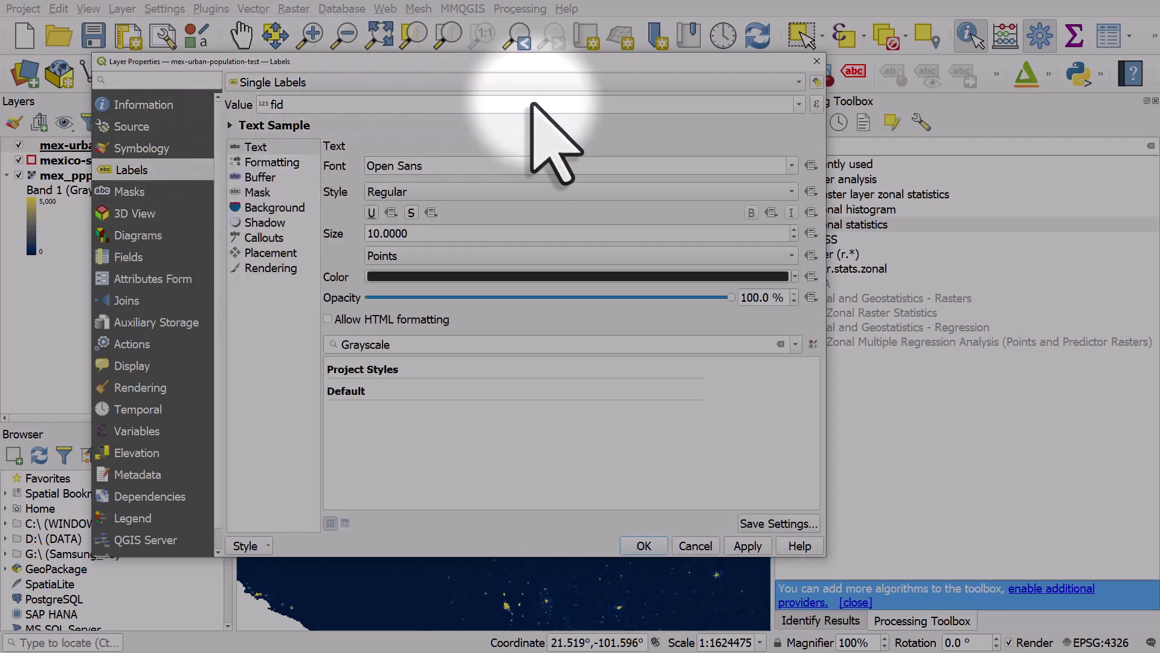
click(800, 105)
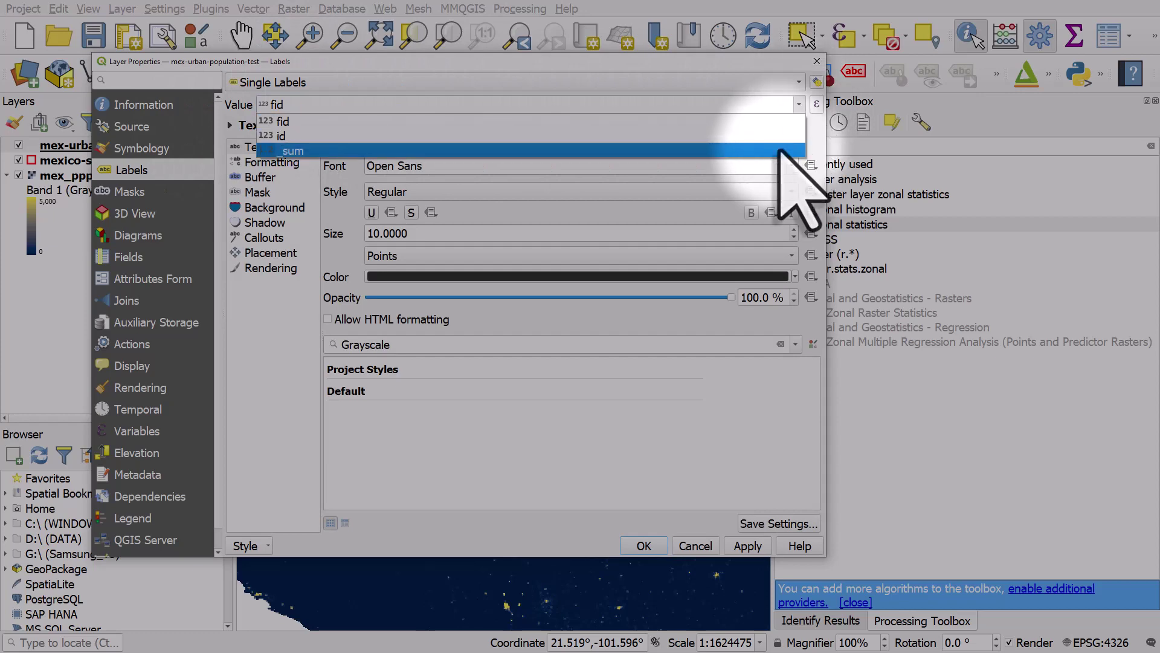
click(780, 151)
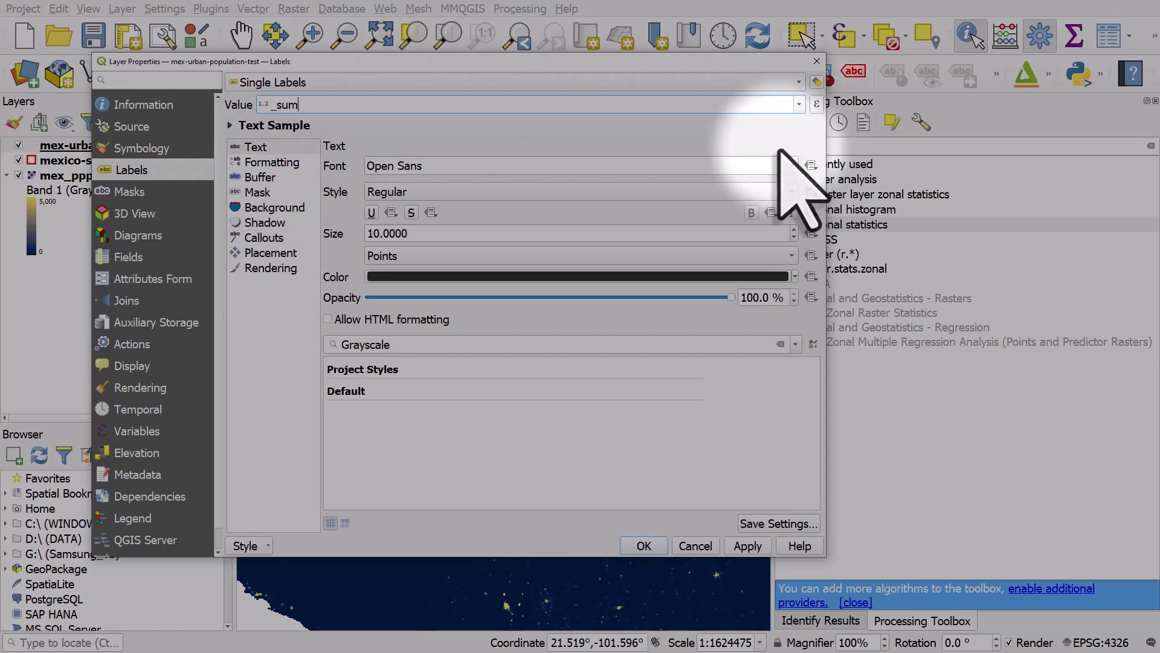
Step: Enter the label expression 'Population: ' || format_number("_sum",0) in the expression editor
click(816, 104)
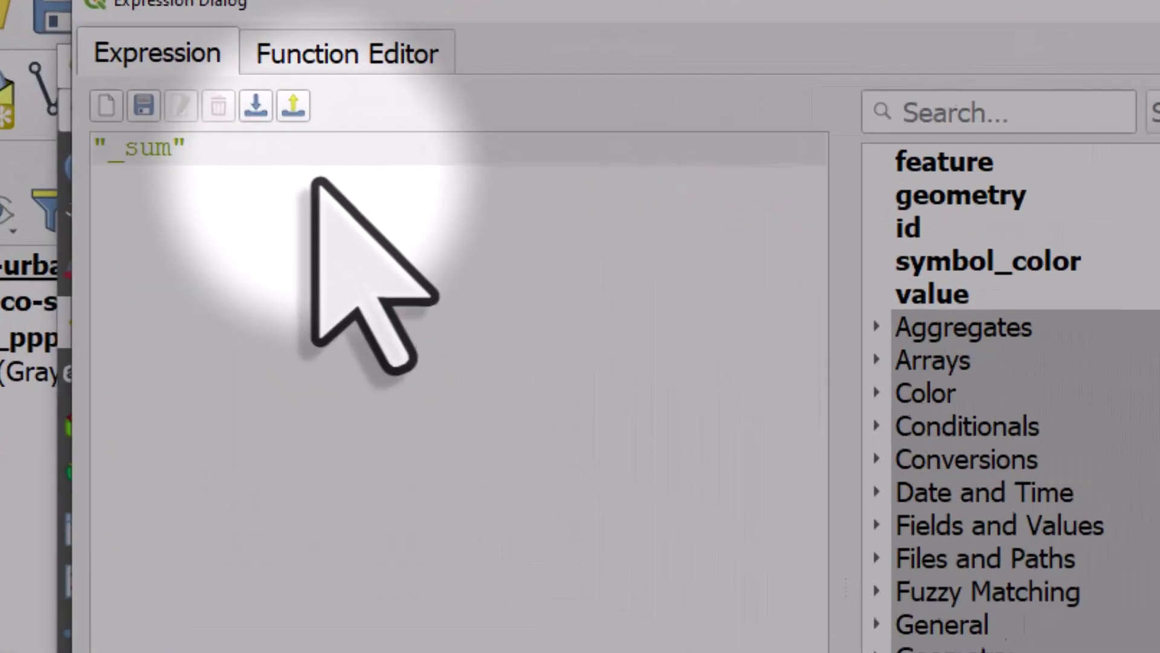
text(format_)
text(number)
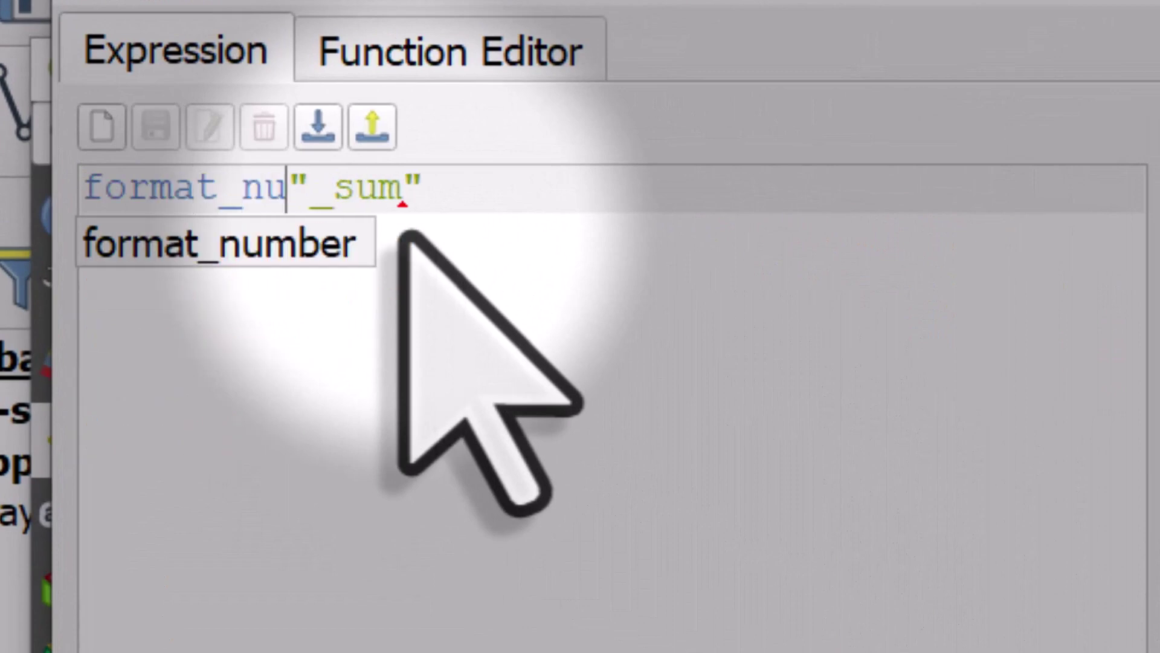
text(()
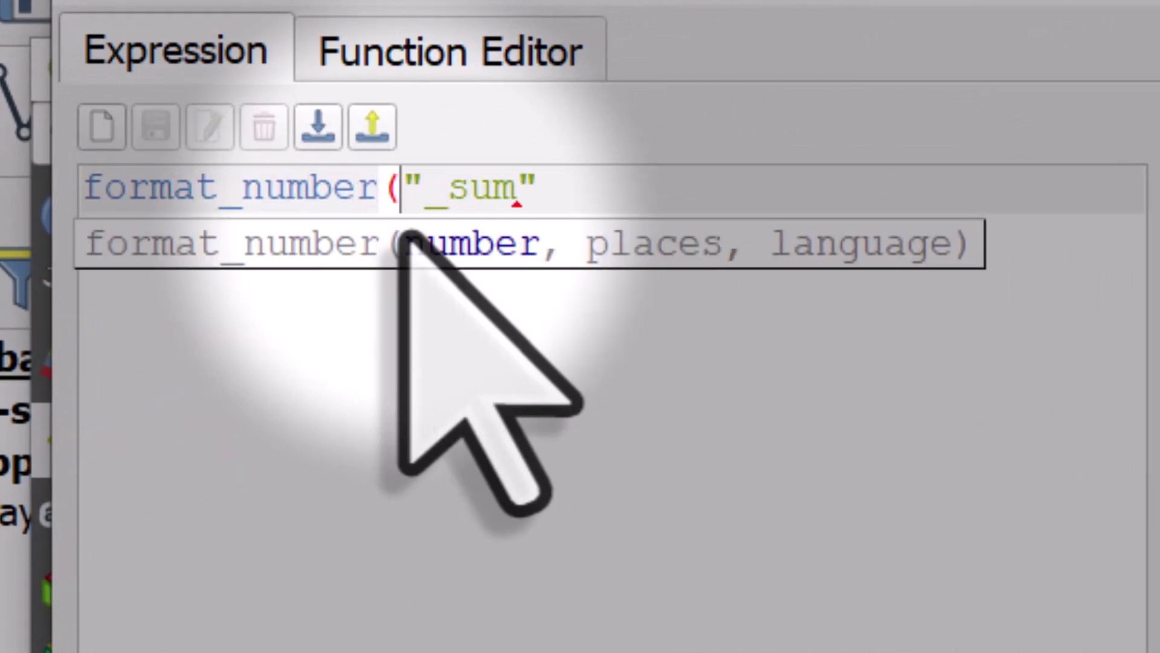
click(590, 184)
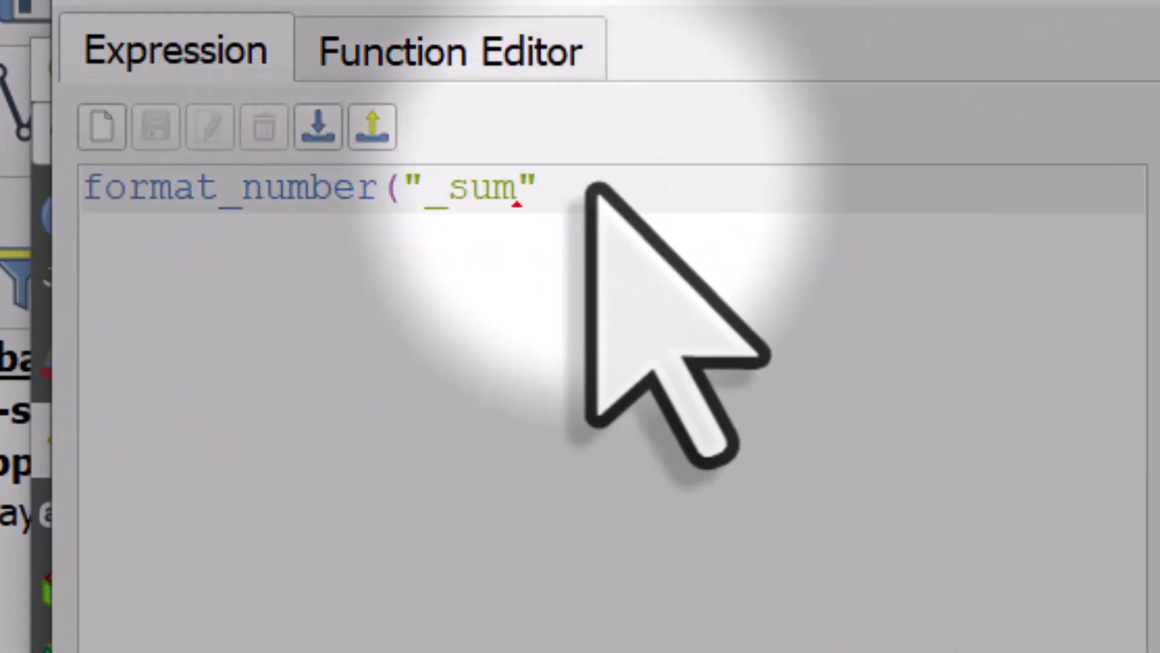
text(,0)
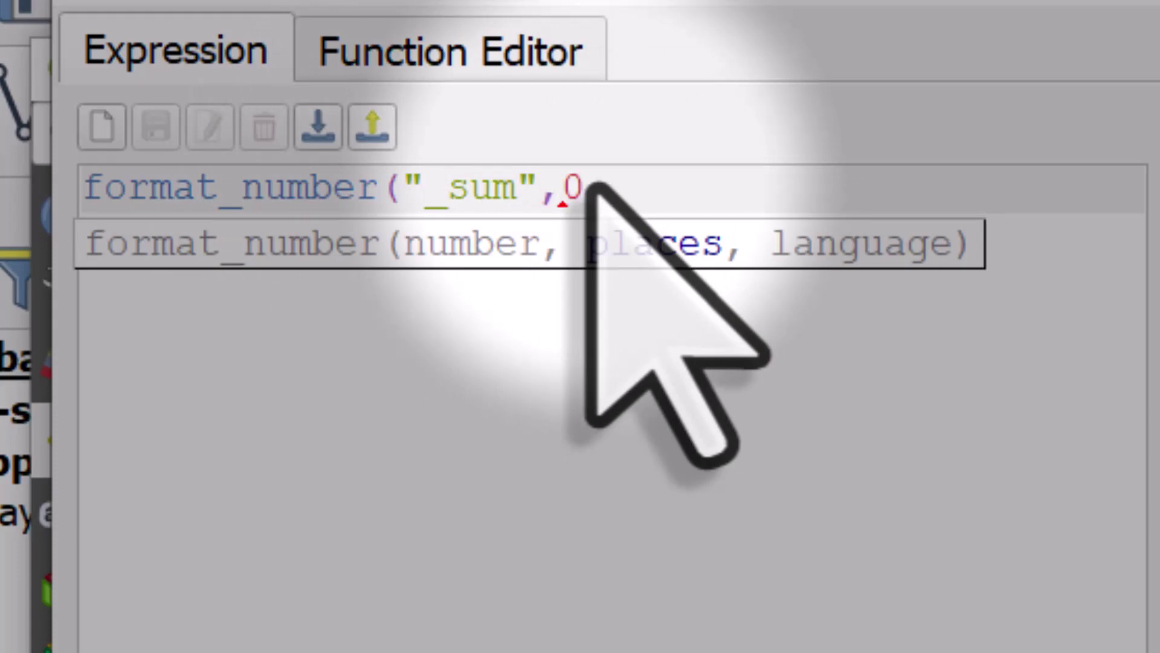
text())
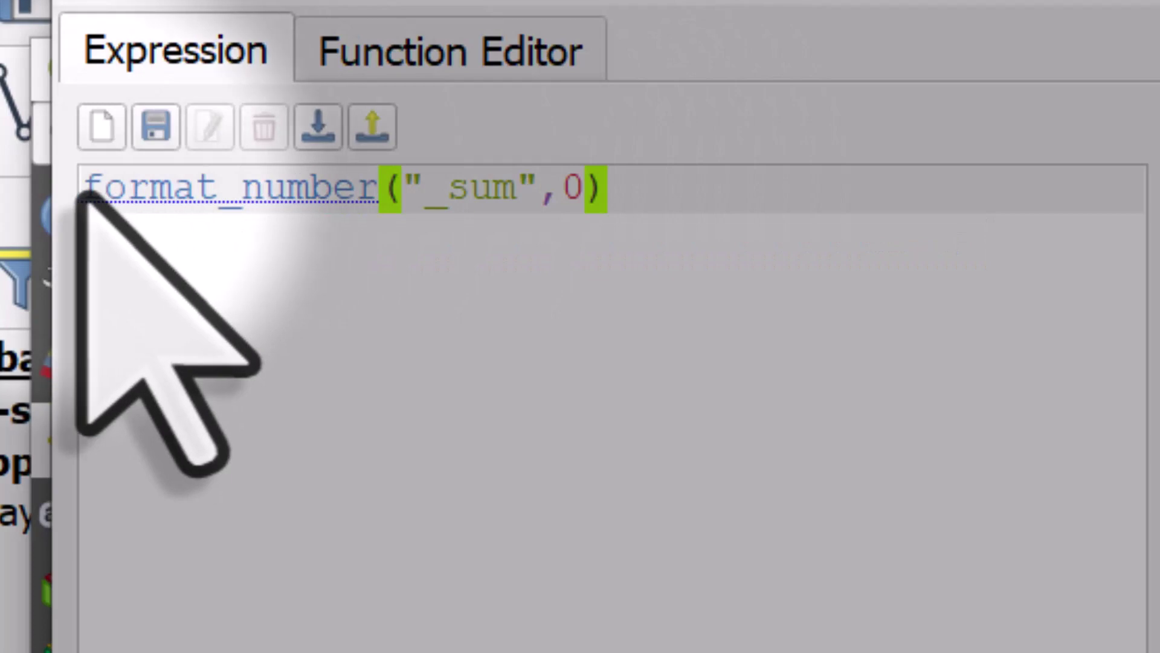
click(83, 194)
key(Return)
key(Return)
key(Up)
key(Up)
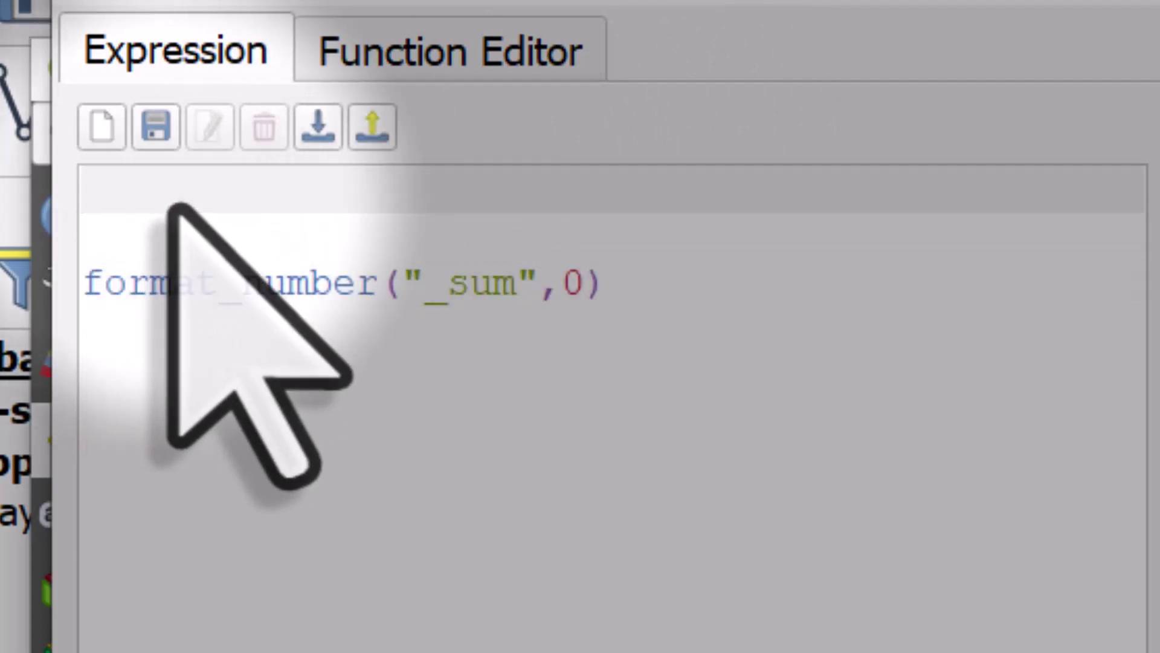
text('Pop)
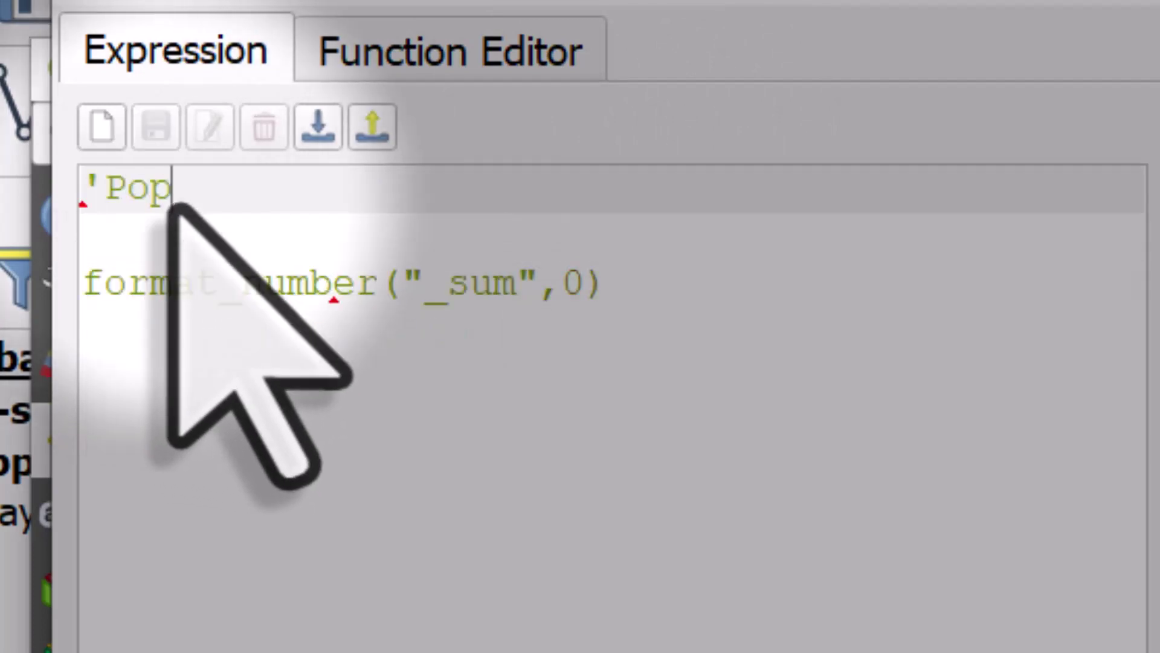
text(ulation')
key(BackSpace)
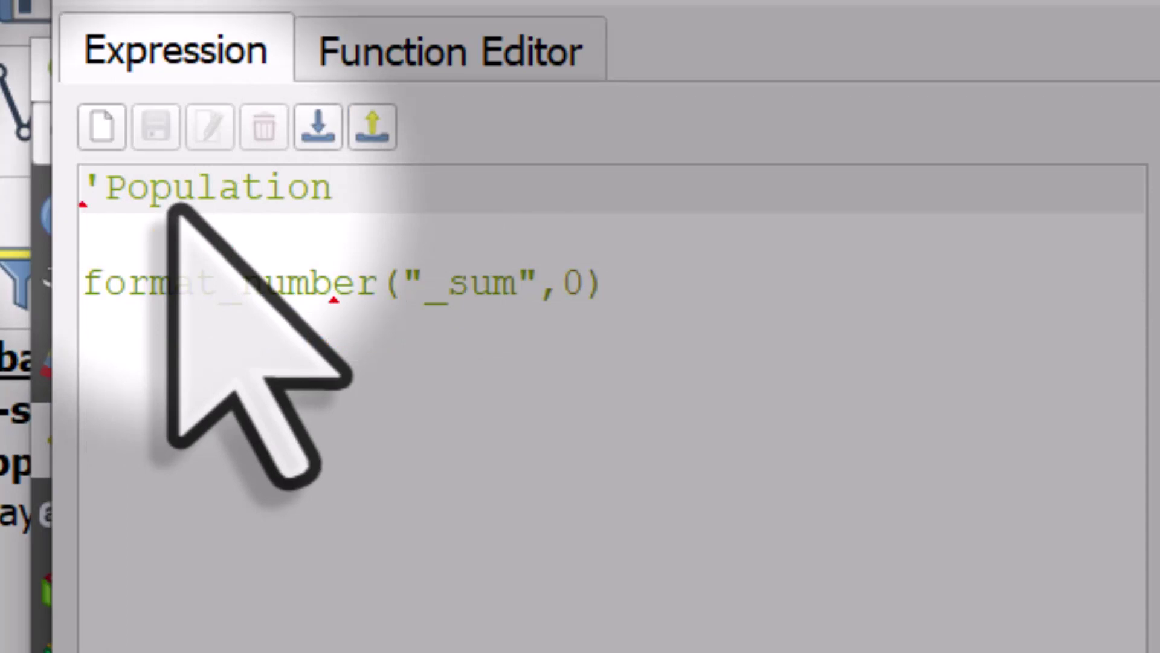
text(: ')
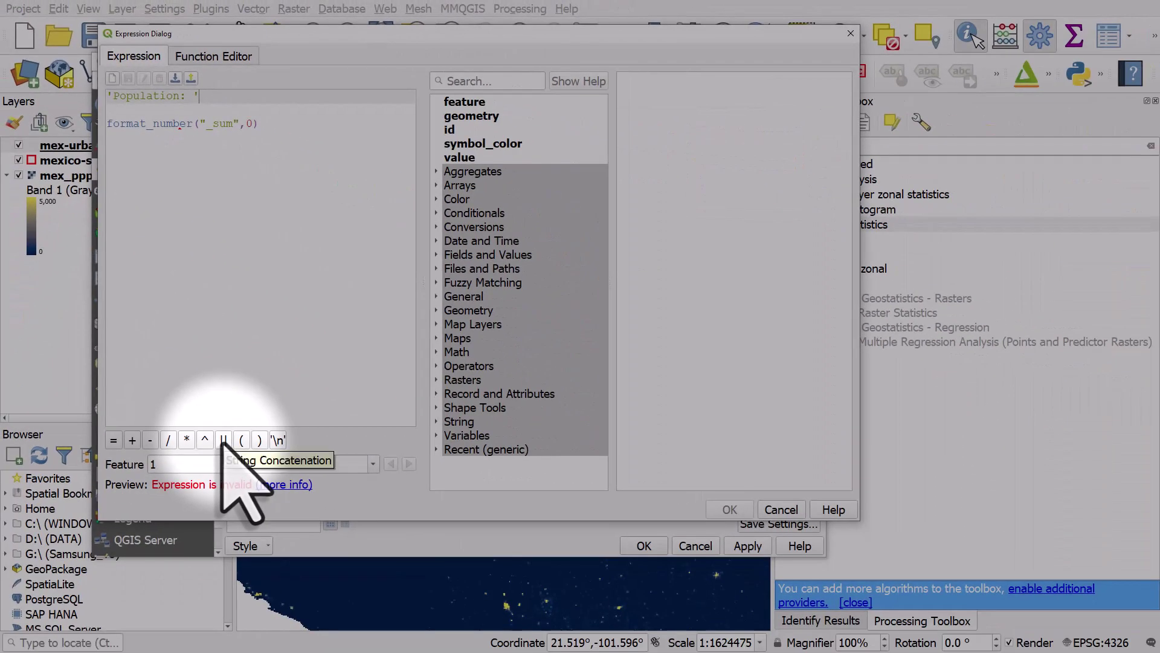
click(244, 515)
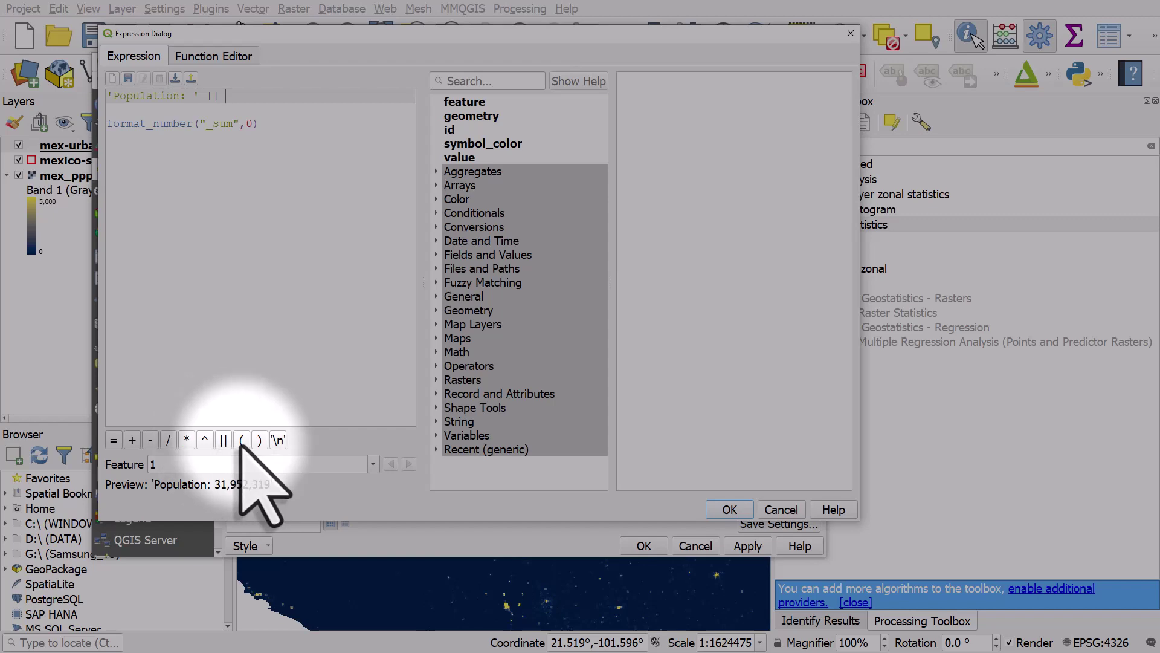
Step: Accept the expression and set the label text colour to white
click(712, 509)
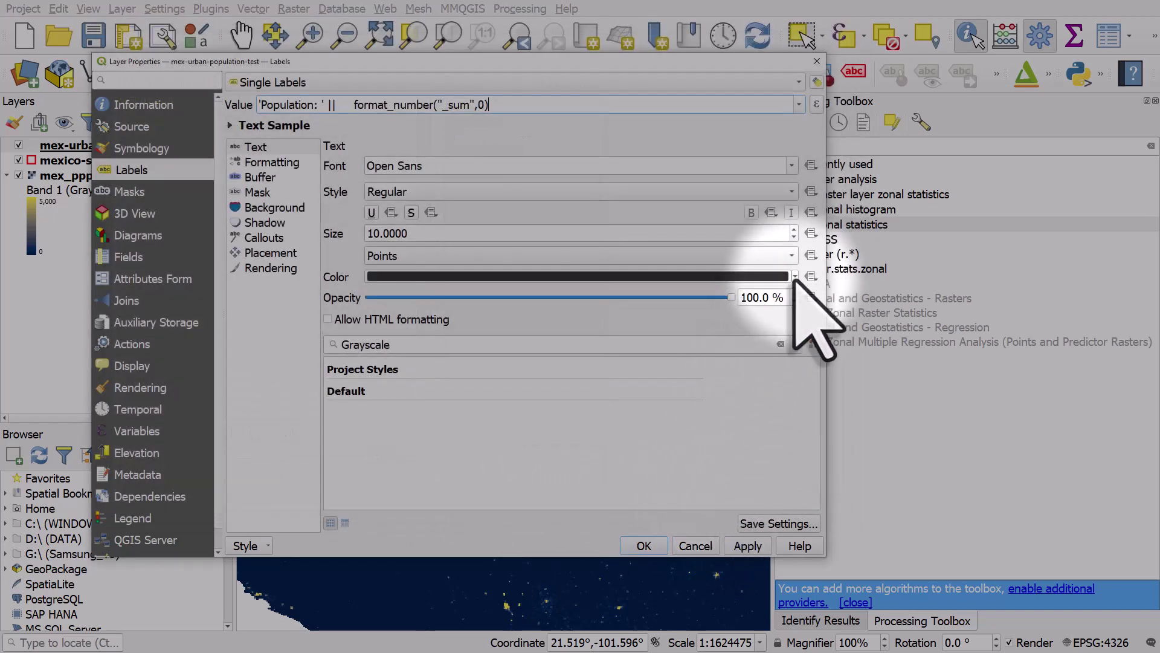
click(795, 276)
click(373, 544)
click(642, 546)
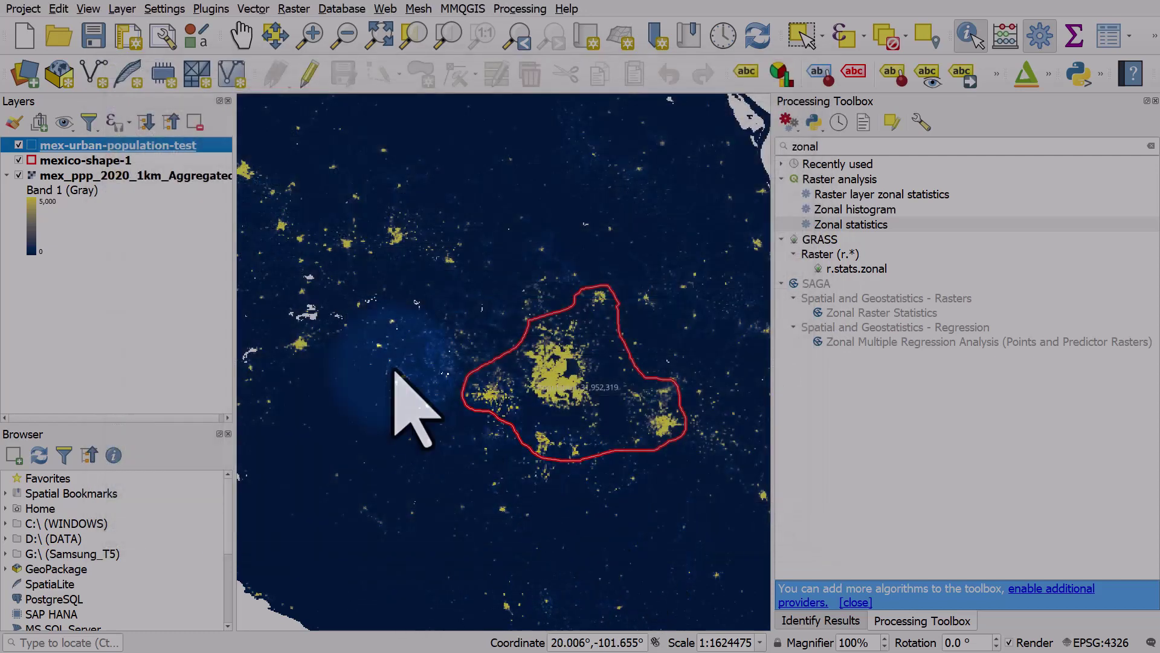
Step: Make the label font Bold at size 16
double_click(91, 148)
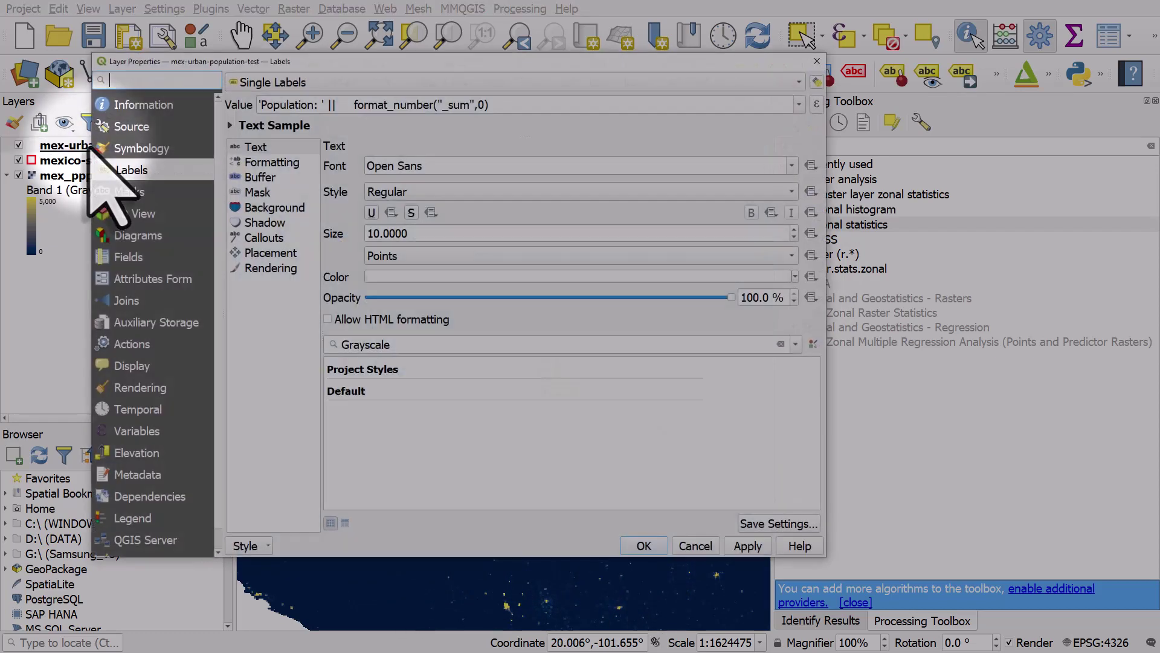
click(423, 192)
click(423, 211)
drag(411, 234, 358, 234)
text(16)
click(650, 547)
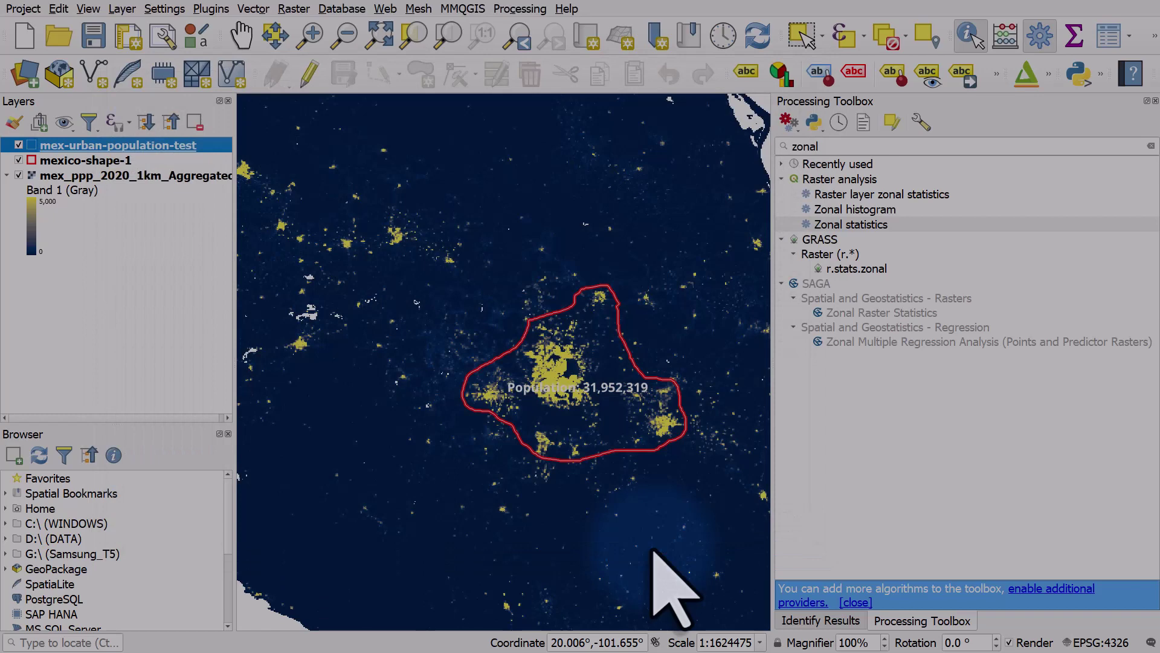
Step: Move the population label to just below the zone outline
click(962, 73)
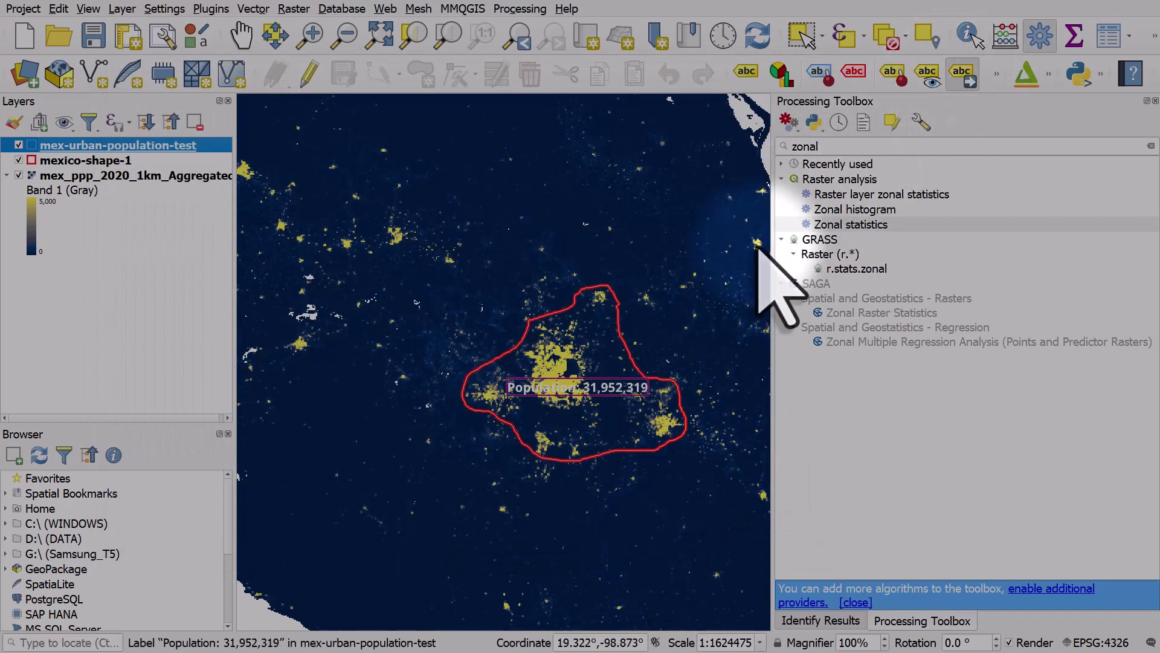
click(586, 392)
click(630, 356)
click(639, 474)
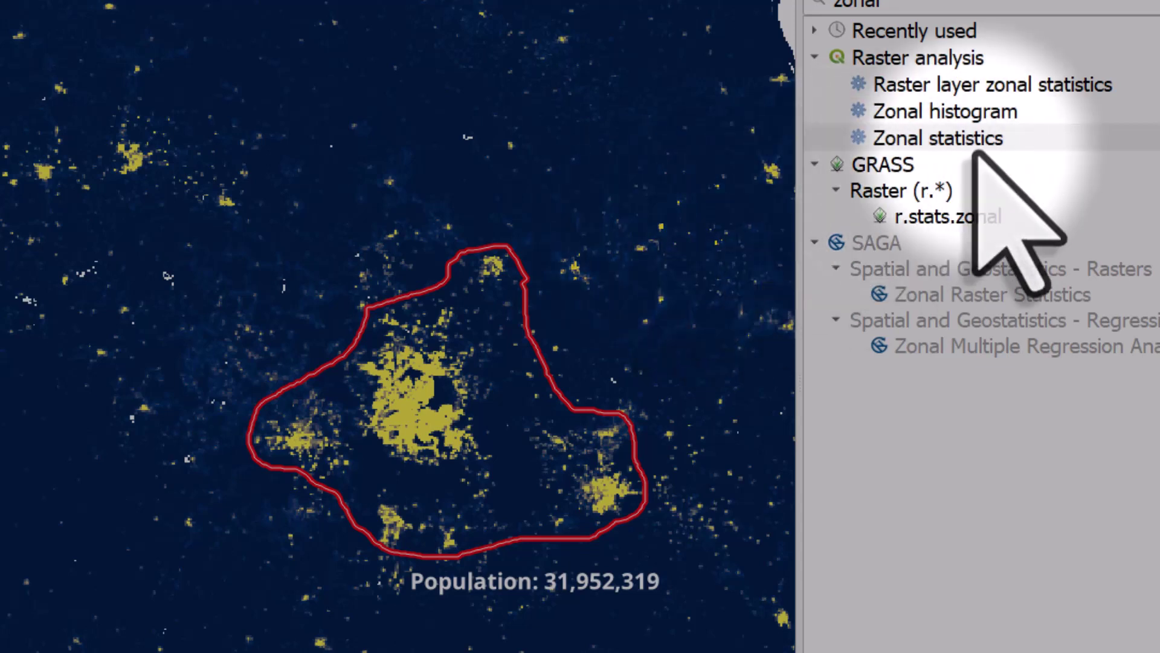
click(1034, 138)
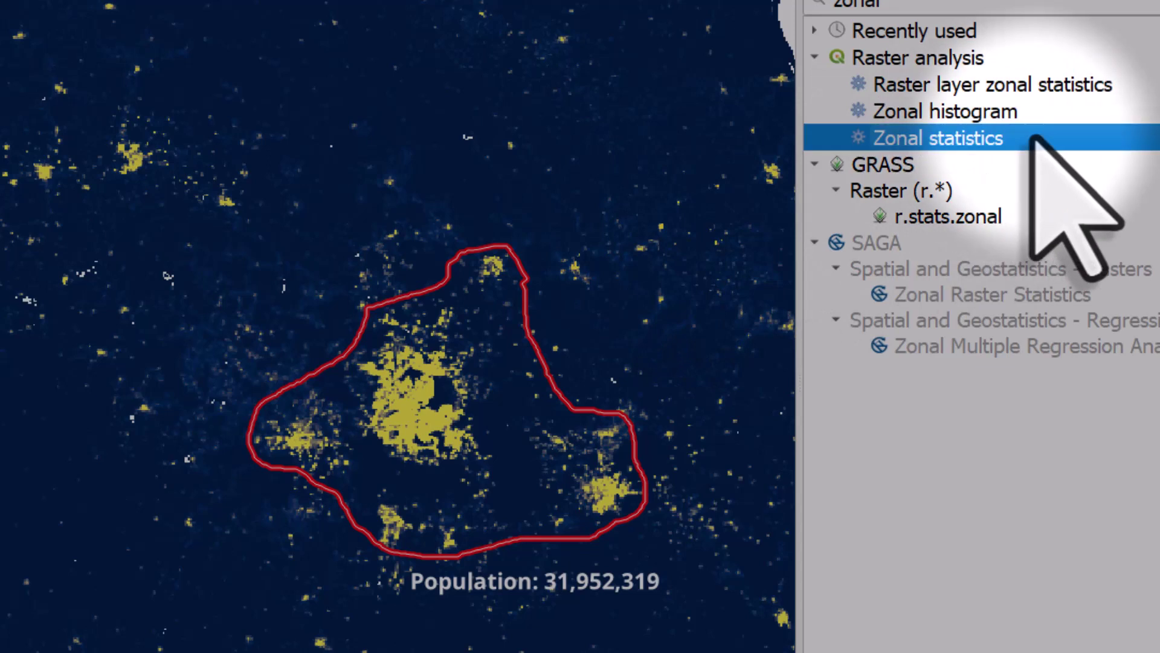